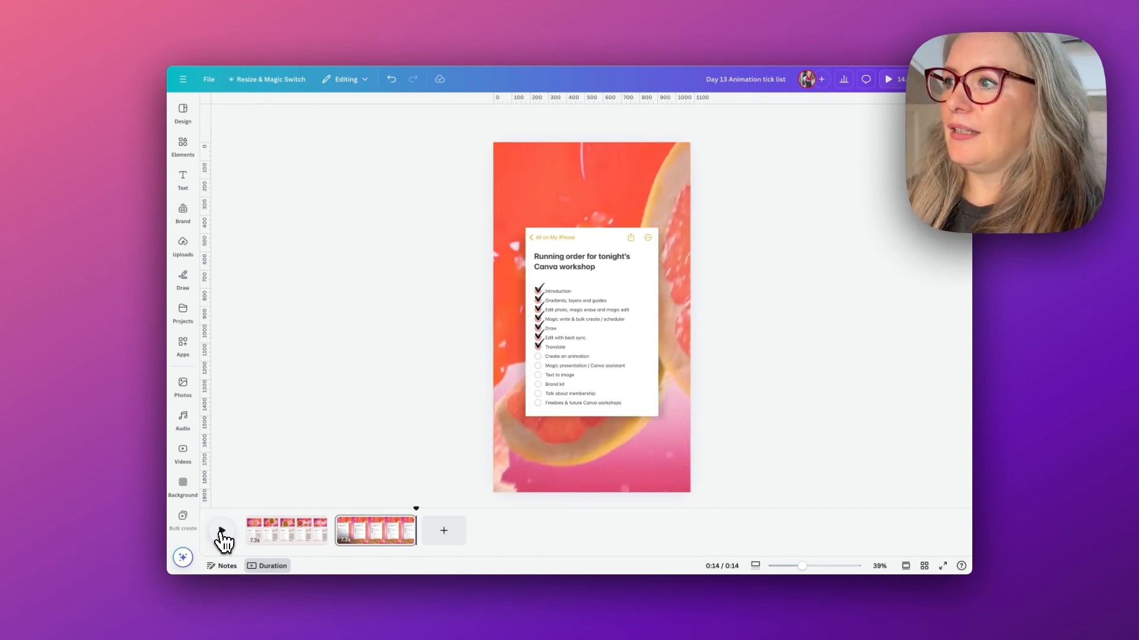
Play back the tick-list animation on the second page from its start
click(335, 516)
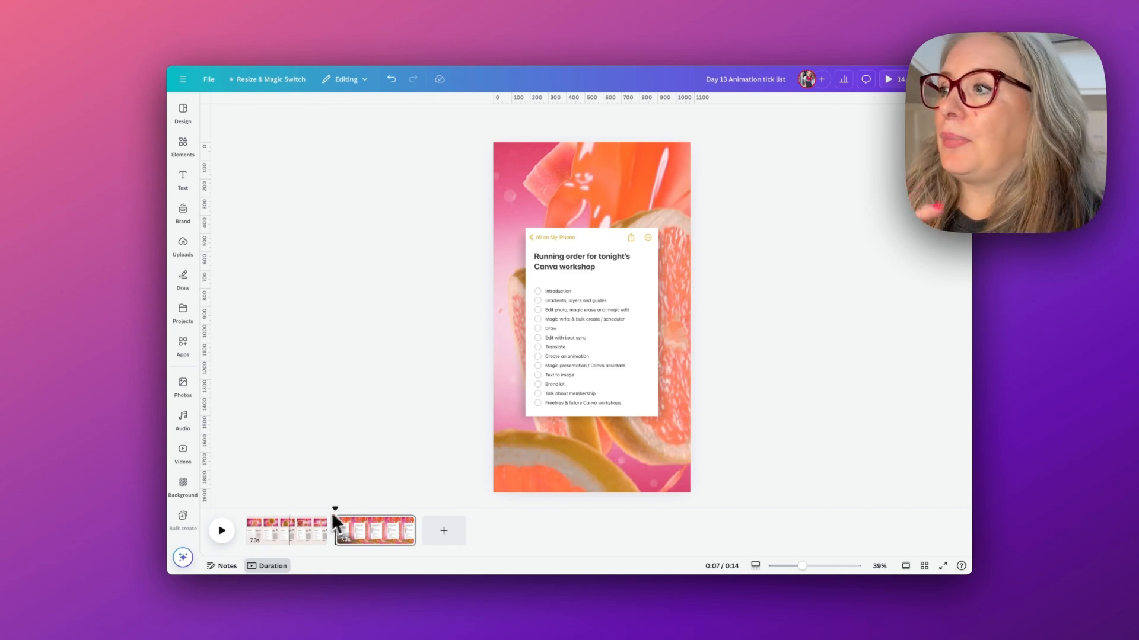
click(222, 531)
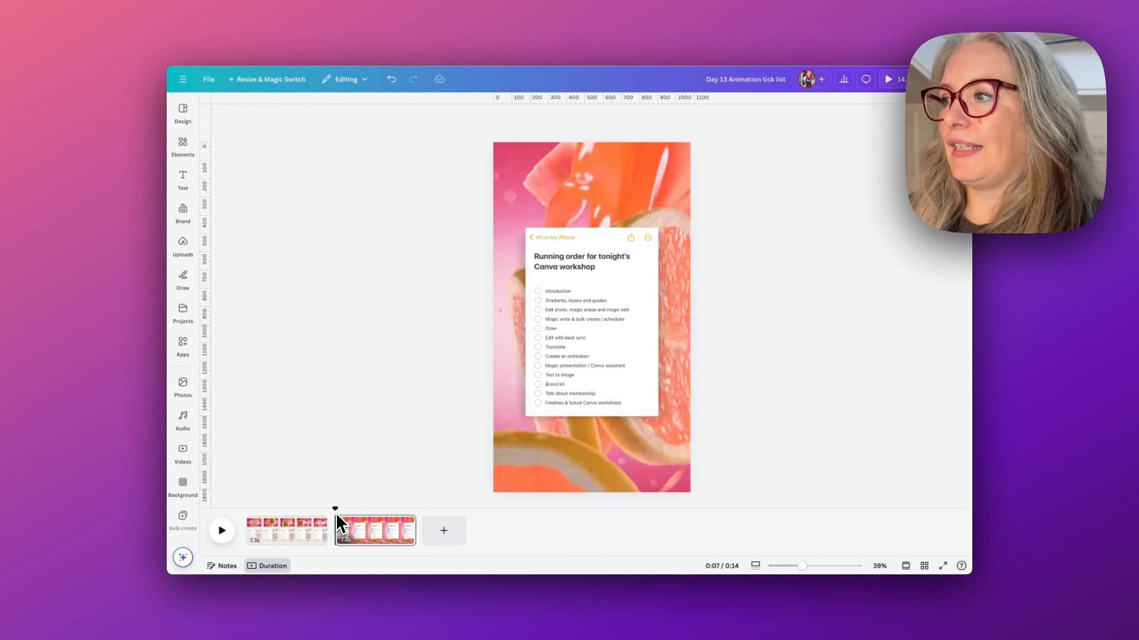
click(223, 531)
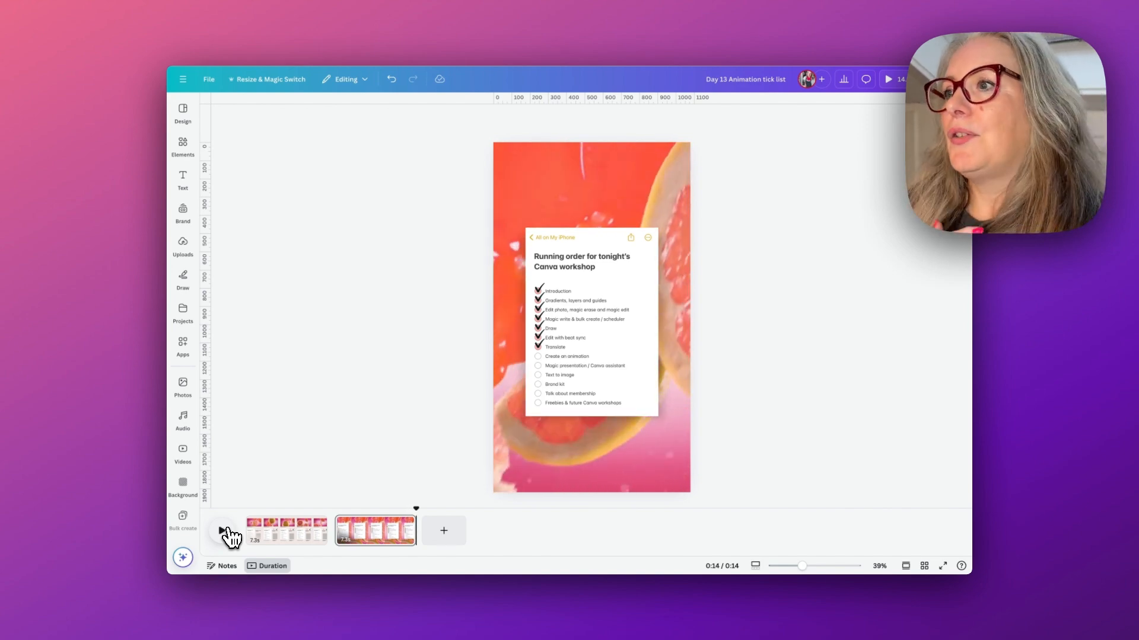
click(336, 522)
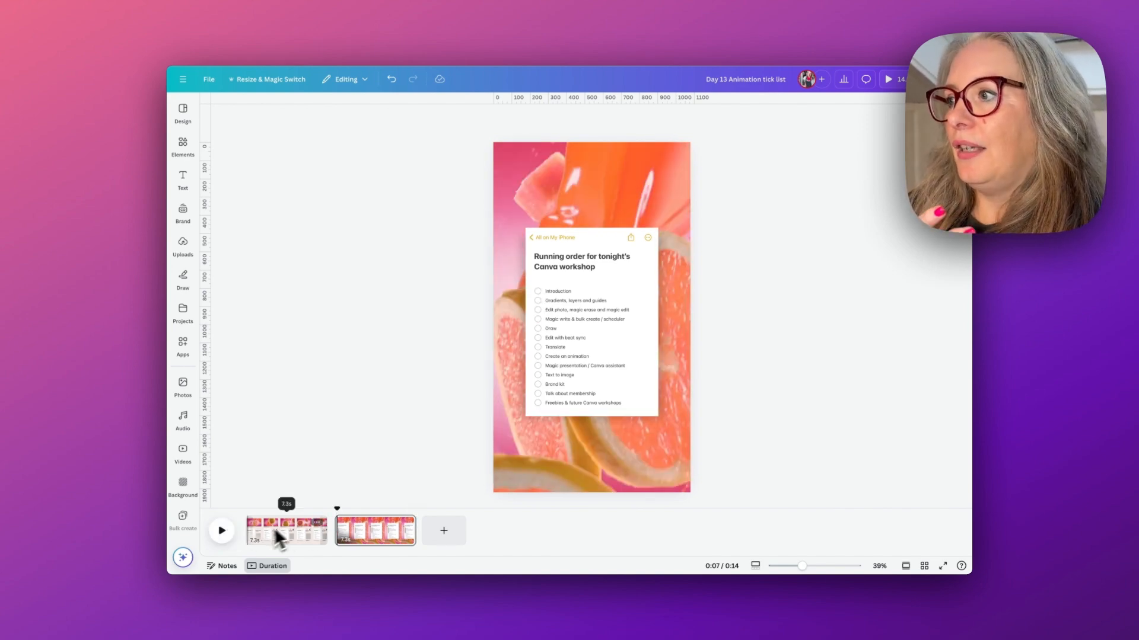
click(230, 537)
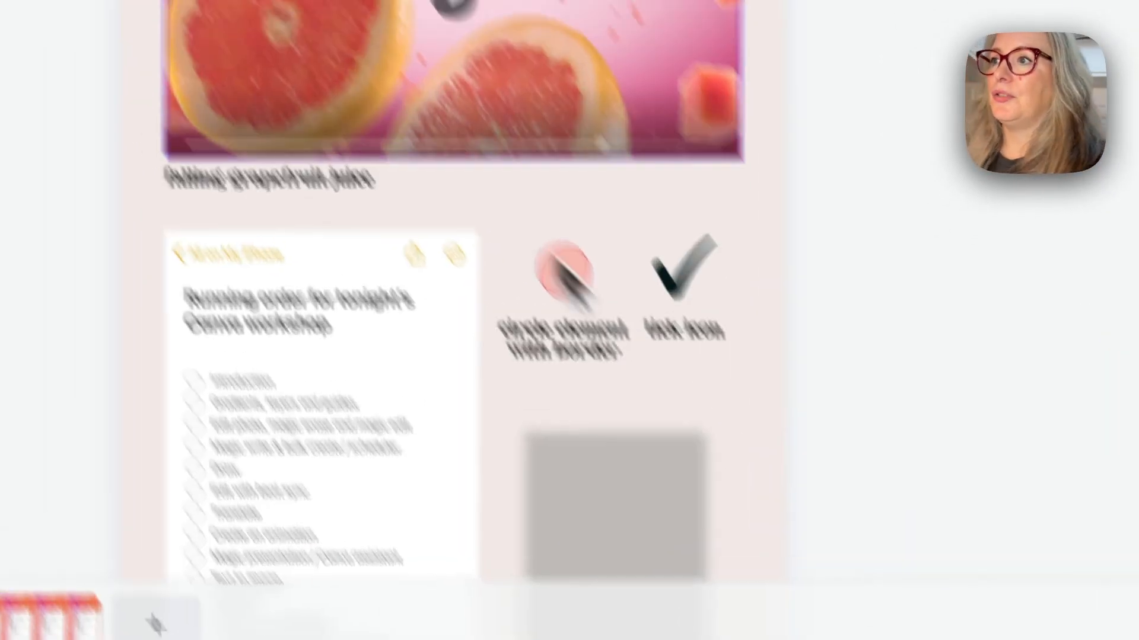
Preview the falling grapefruit juice video on the first page, scrubbing back near its start
click(323, 27)
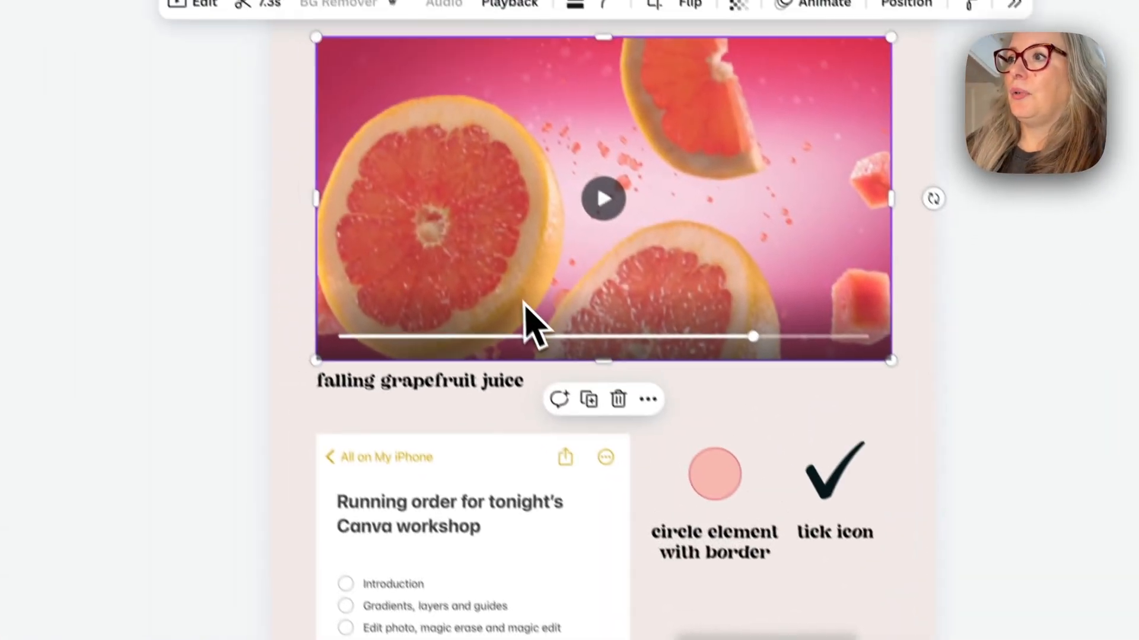
drag(771, 361, 393, 361)
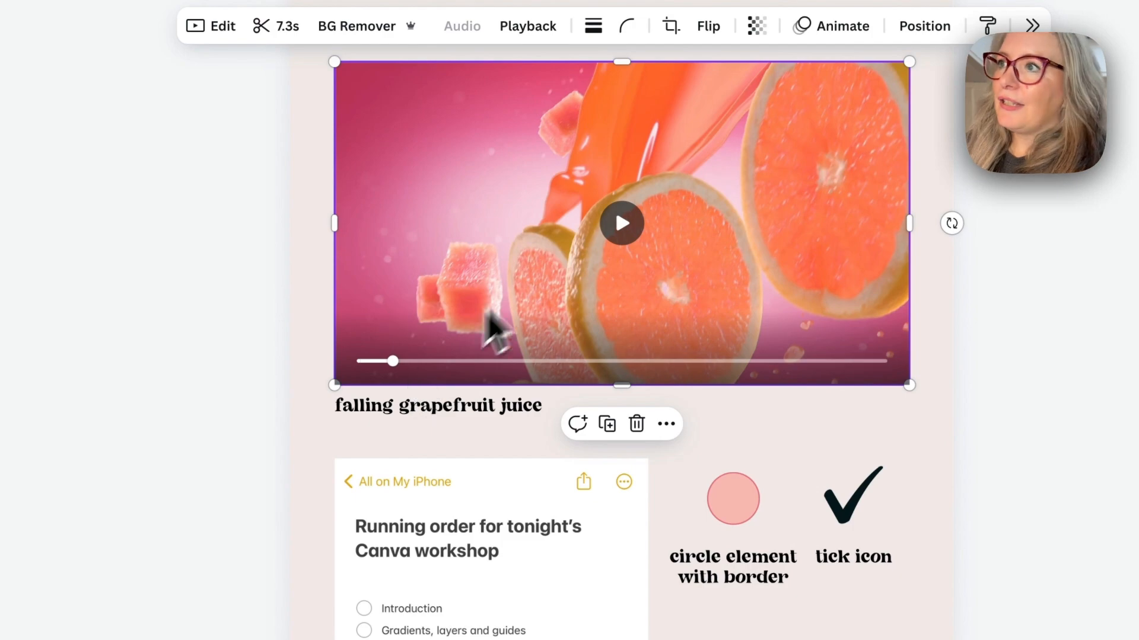
click(621, 224)
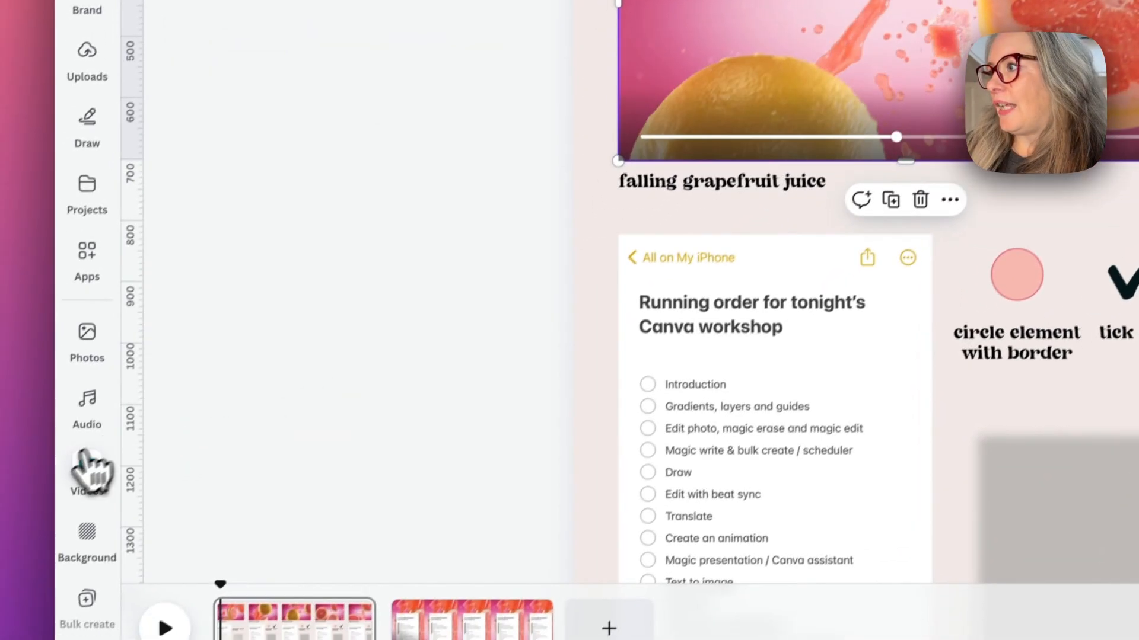
Clear the previous search and search the video library for "falling fruit"
click(96, 468)
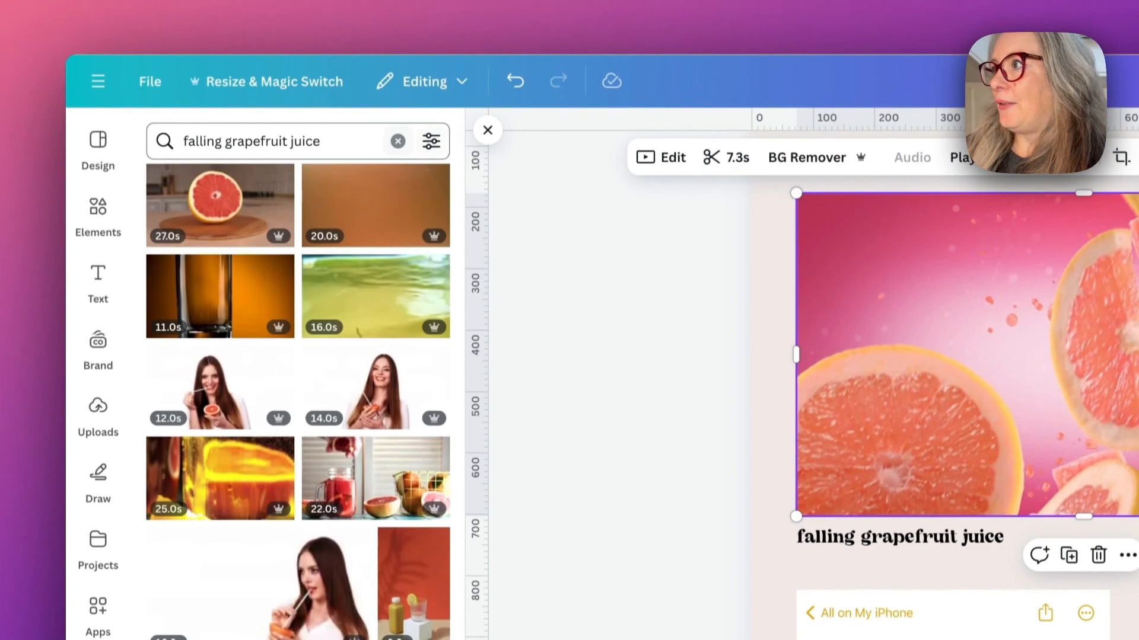
click(397, 46)
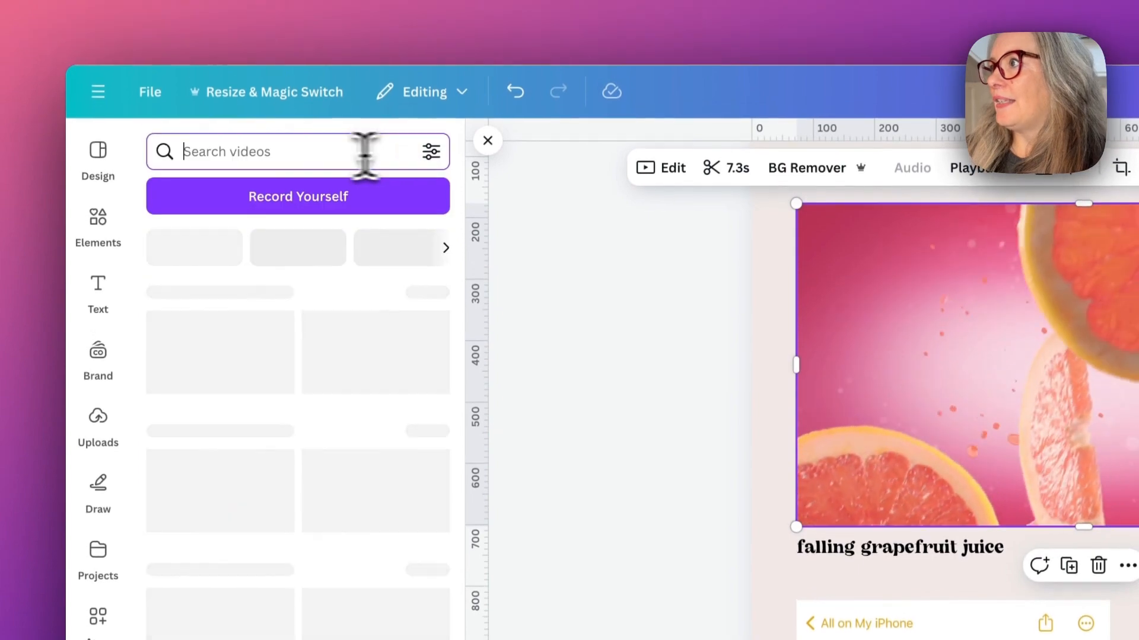
click(273, 46)
text(falling)
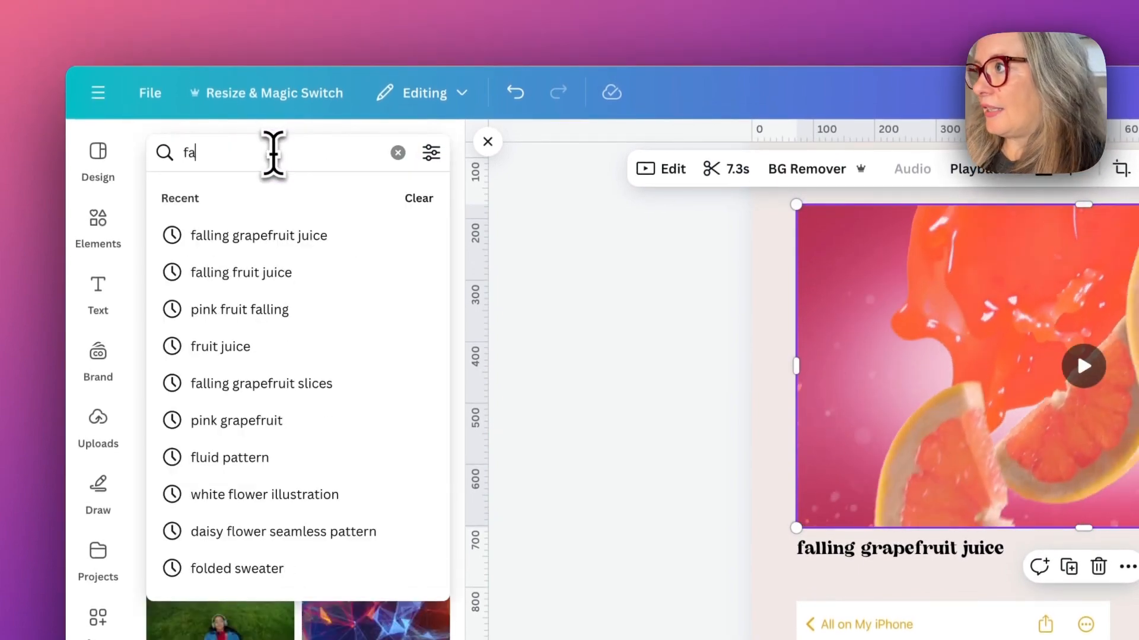
text( fruit)
key(Return)
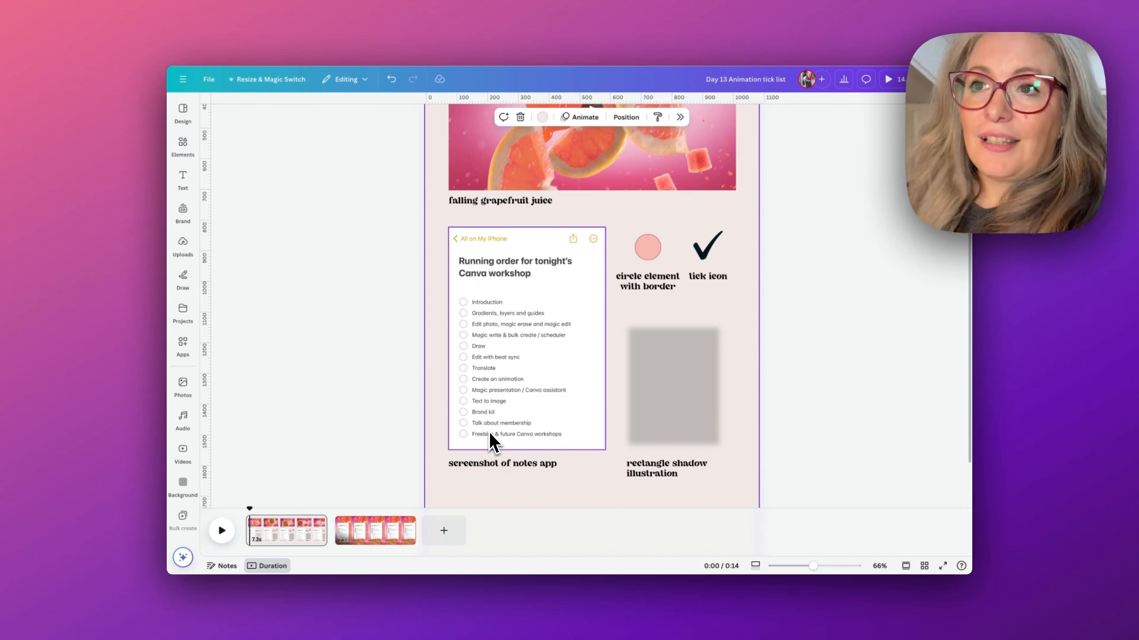
Enlarge the pink circle element on the first page slightly, view its border colour and adjust its border weight
click(495, 462)
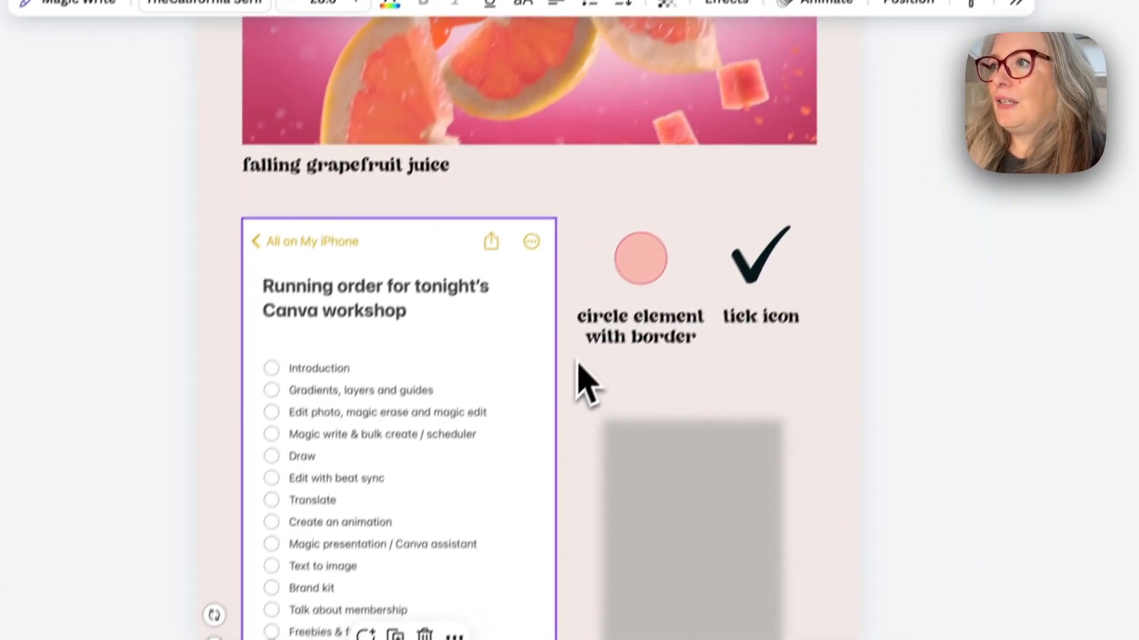
click(638, 258)
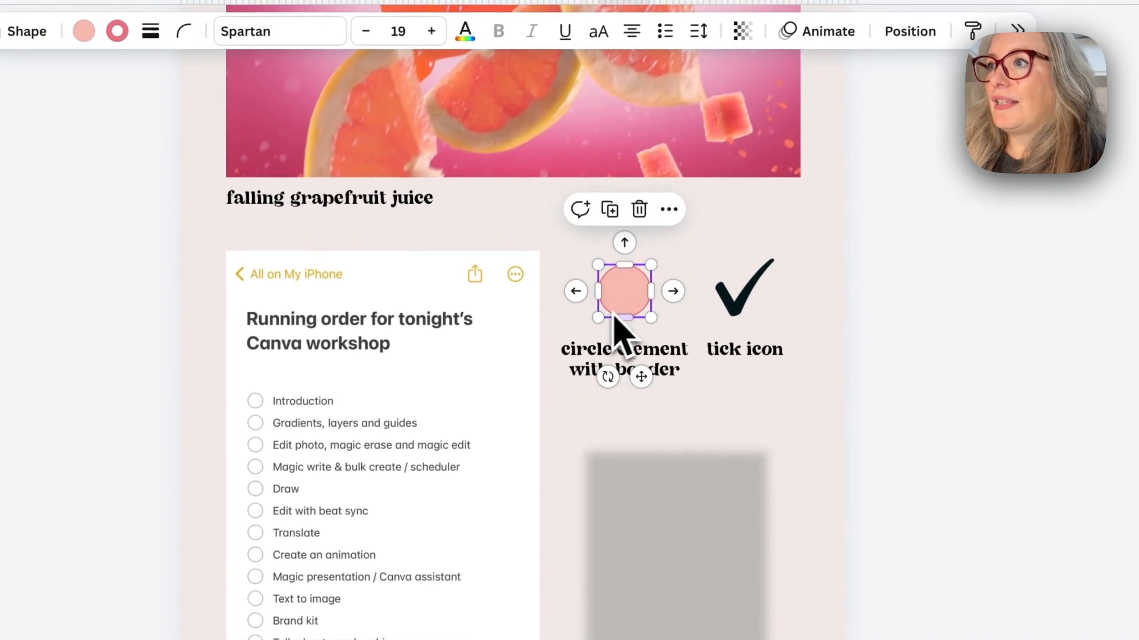
mouse_move(652, 262)
mouse_down()
mouse_move(677, 244)
mouse_move(653, 256)
mouse_up()
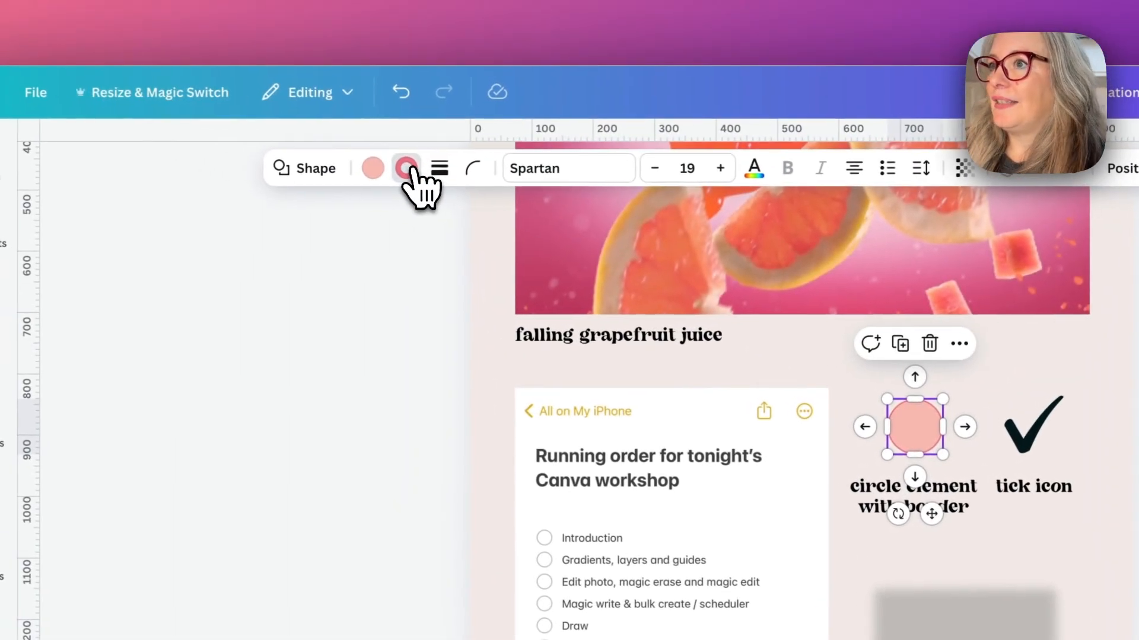
click(407, 168)
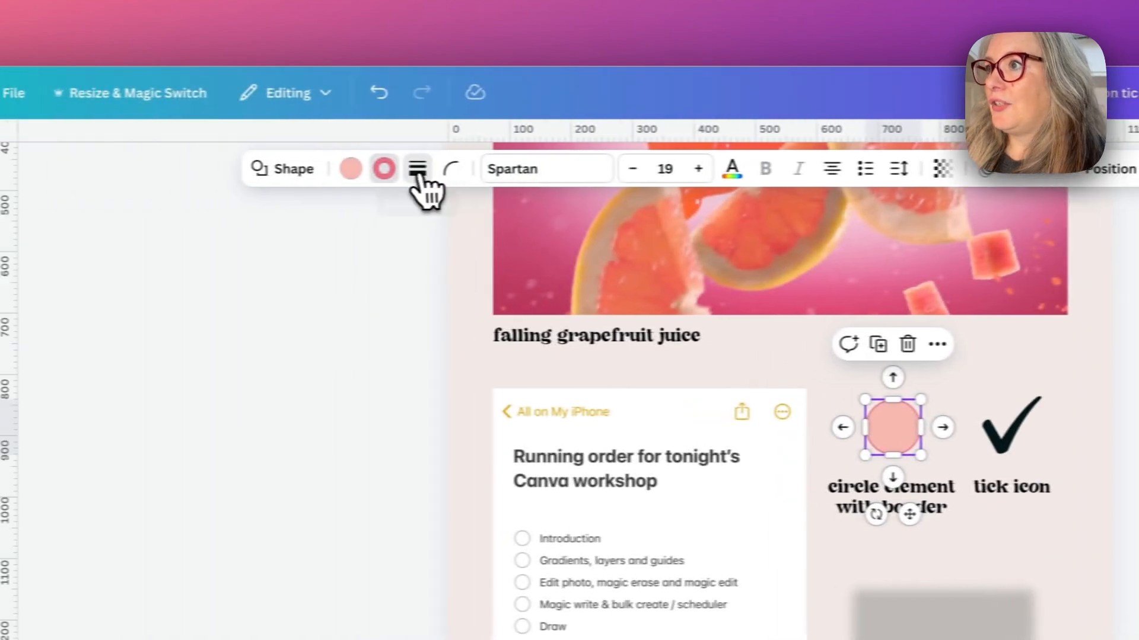
click(186, 168)
drag(76, 289, 81, 289)
mouse_move(340, 289)
mouse_down()
mouse_move(353, 289)
mouse_move(331, 289)
mouse_up()
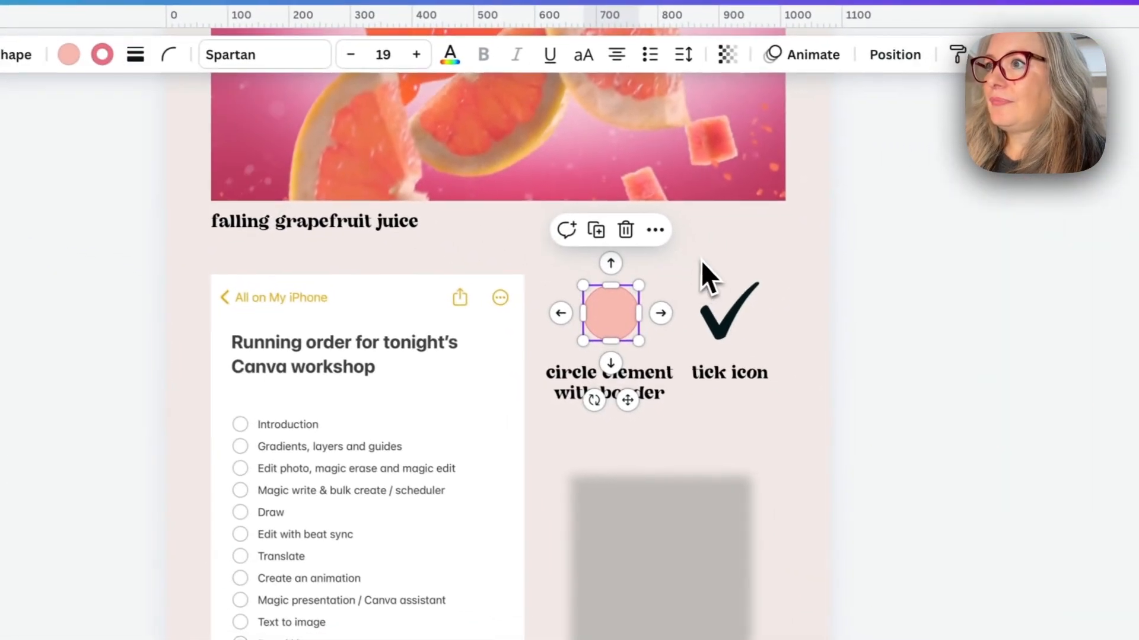
Examine the tick icon and the rectangle shadow illustration on the first page
click(1037, 424)
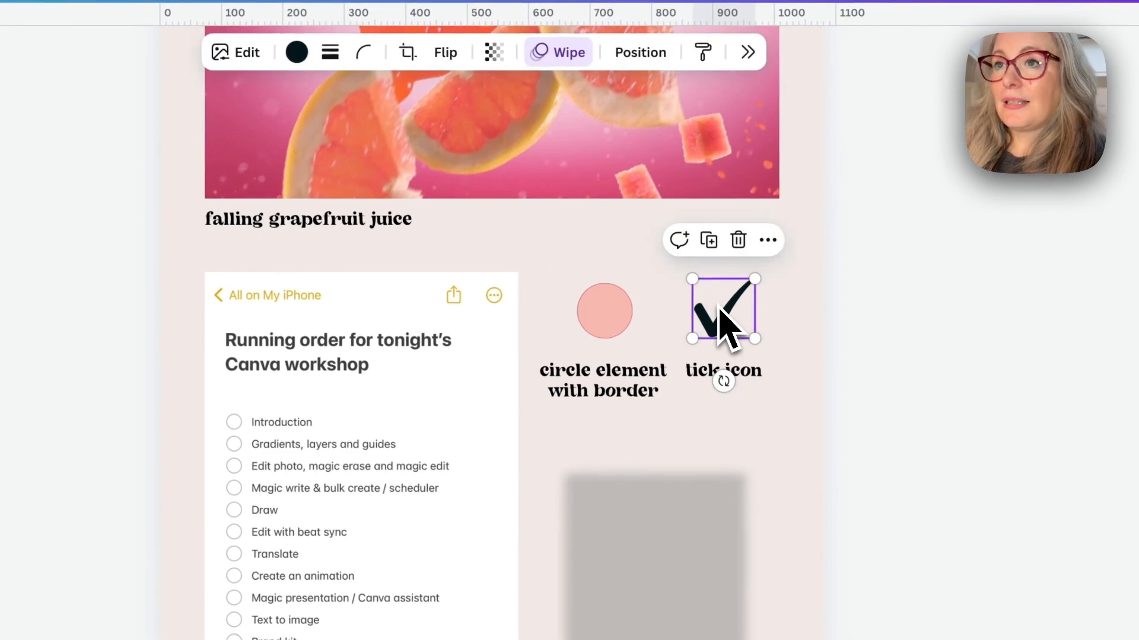
click(691, 599)
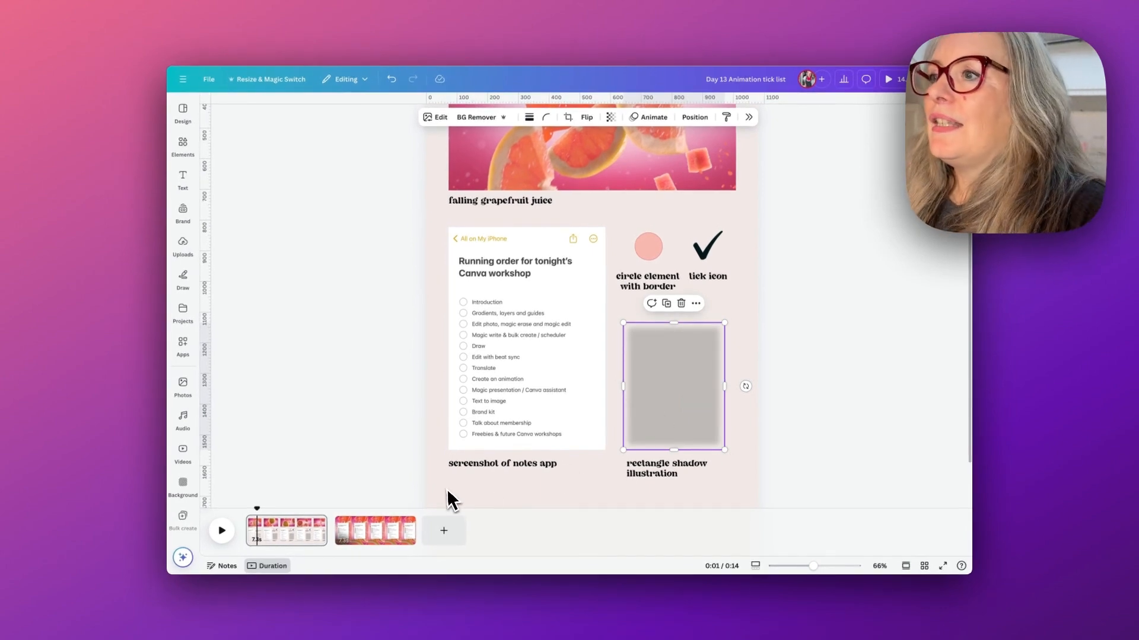
drag(812, 569, 803, 565)
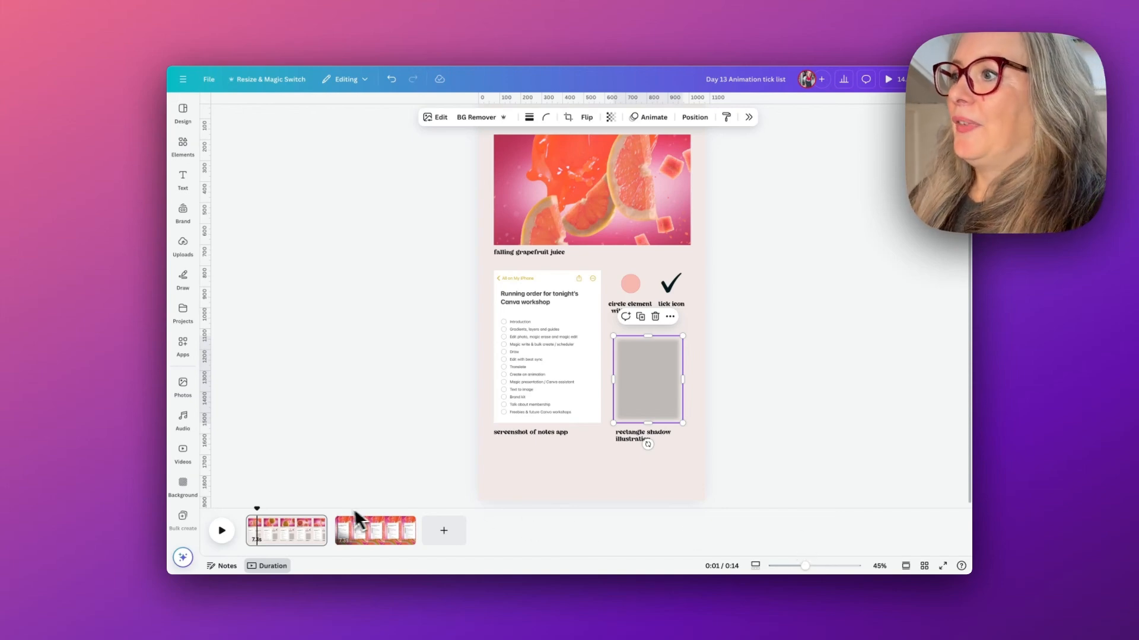
On the second page, shift the rectangle shadow behind the notes screenshot slightly right and up, and adjust its transparency
click(341, 517)
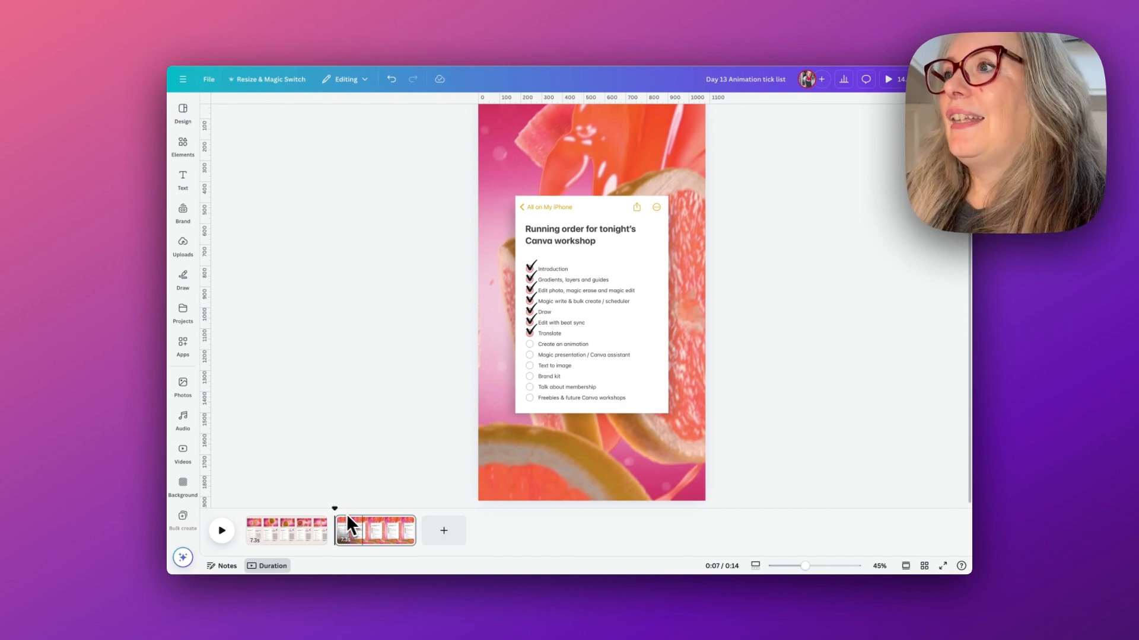
click(555, 409)
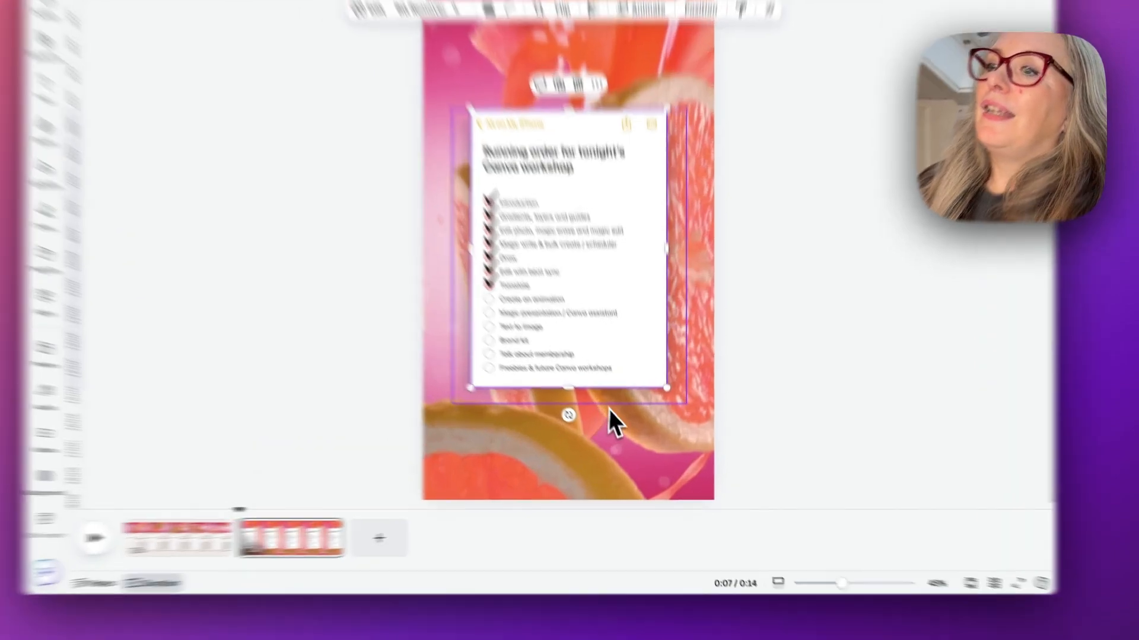
click(624, 424)
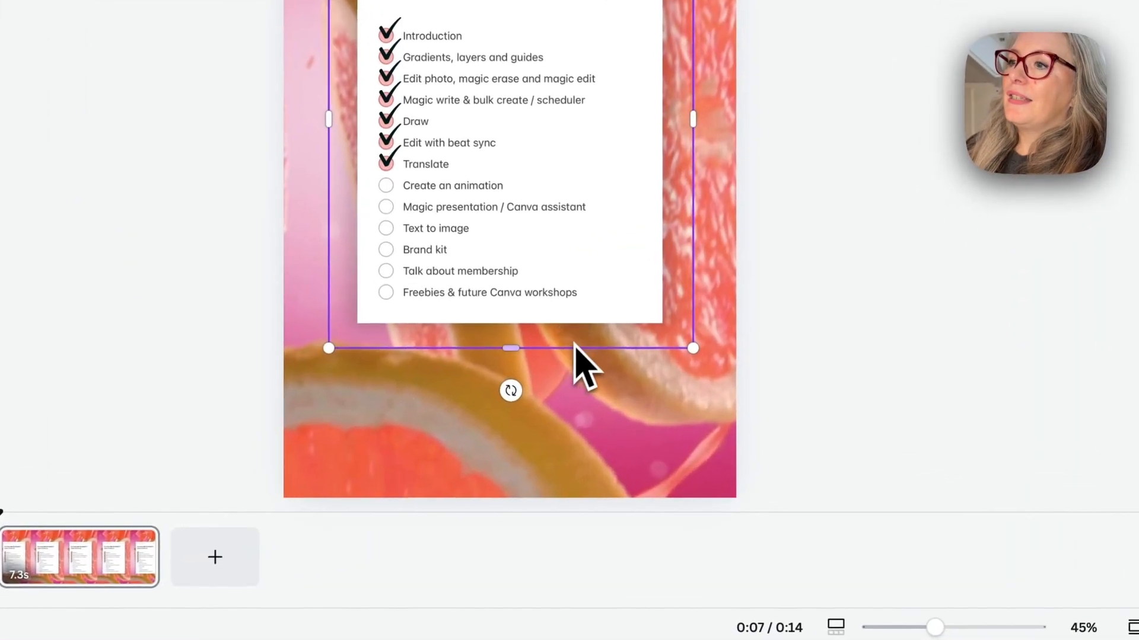
drag(627, 420, 630, 423)
mouse_move(587, 343)
mouse_down()
mouse_move(643, 406)
mouse_move(551, 460)
mouse_move(658, 397)
mouse_move(622, 370)
mouse_move(610, 376)
mouse_move(607, 320)
mouse_move(602, 330)
mouse_up()
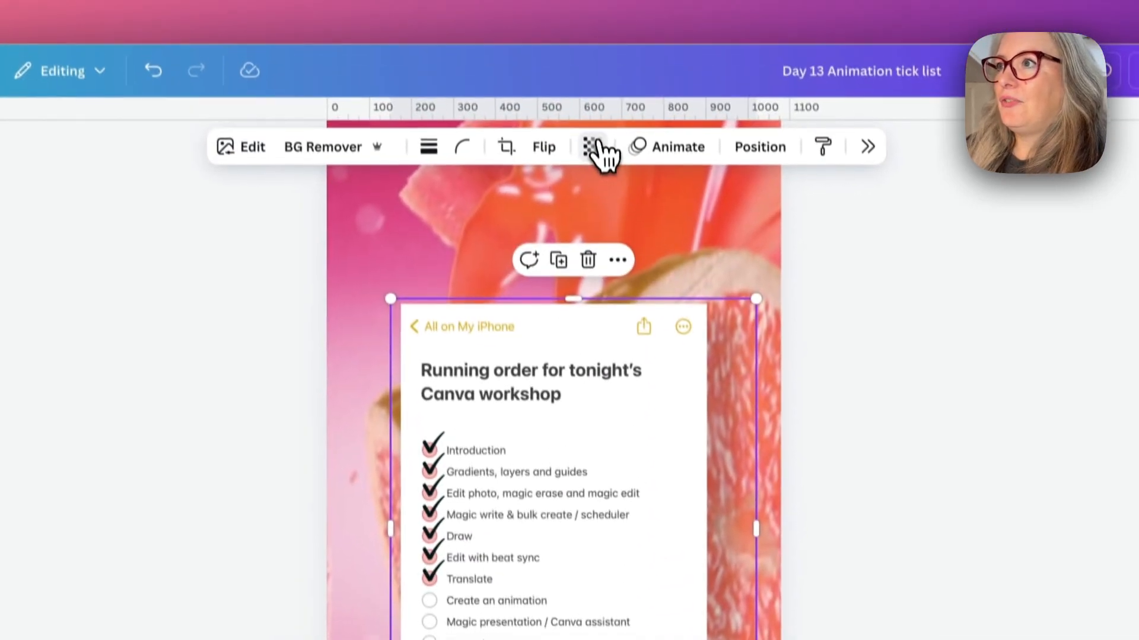
click(596, 145)
drag(580, 243, 601, 254)
click(762, 314)
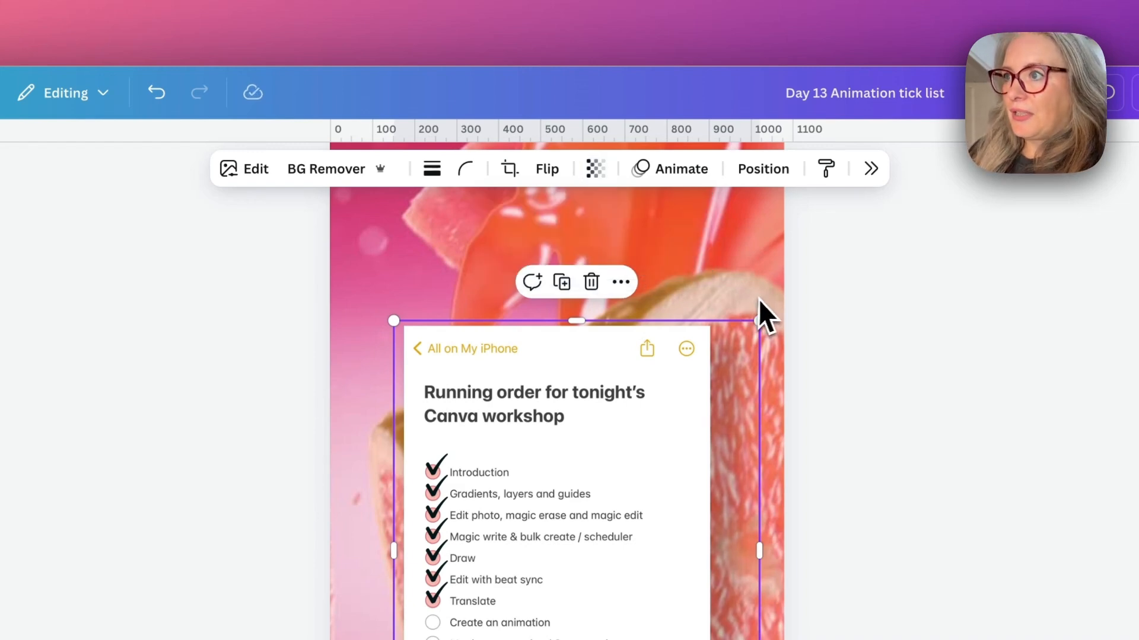
Detach the grapefruit video from the second page's background and set it as the background again
click(771, 300)
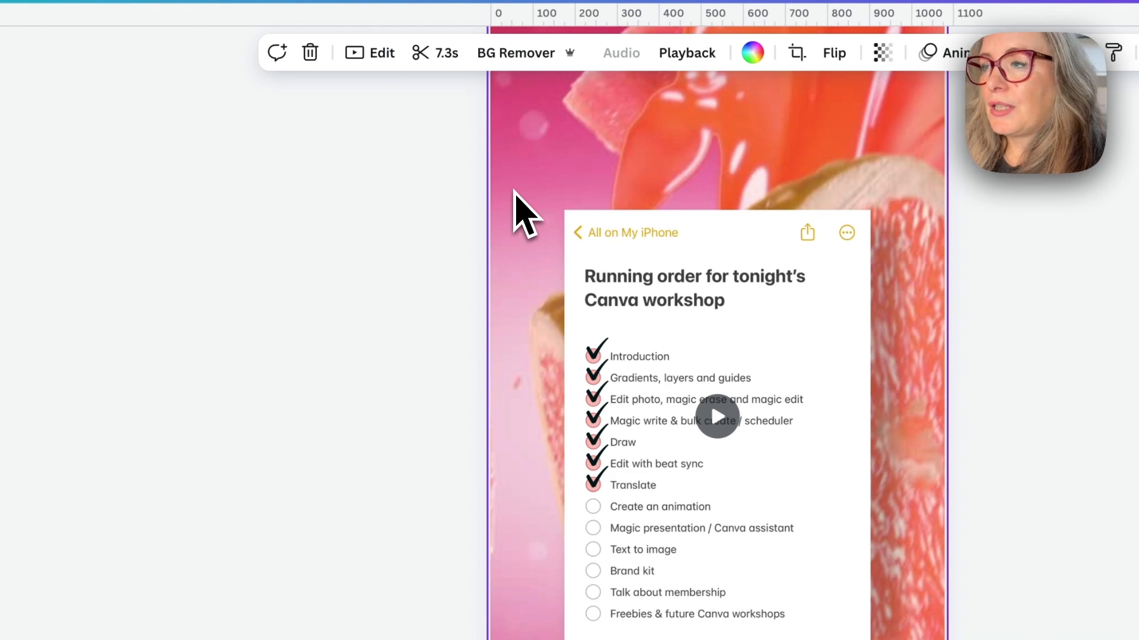
right_click(514, 190)
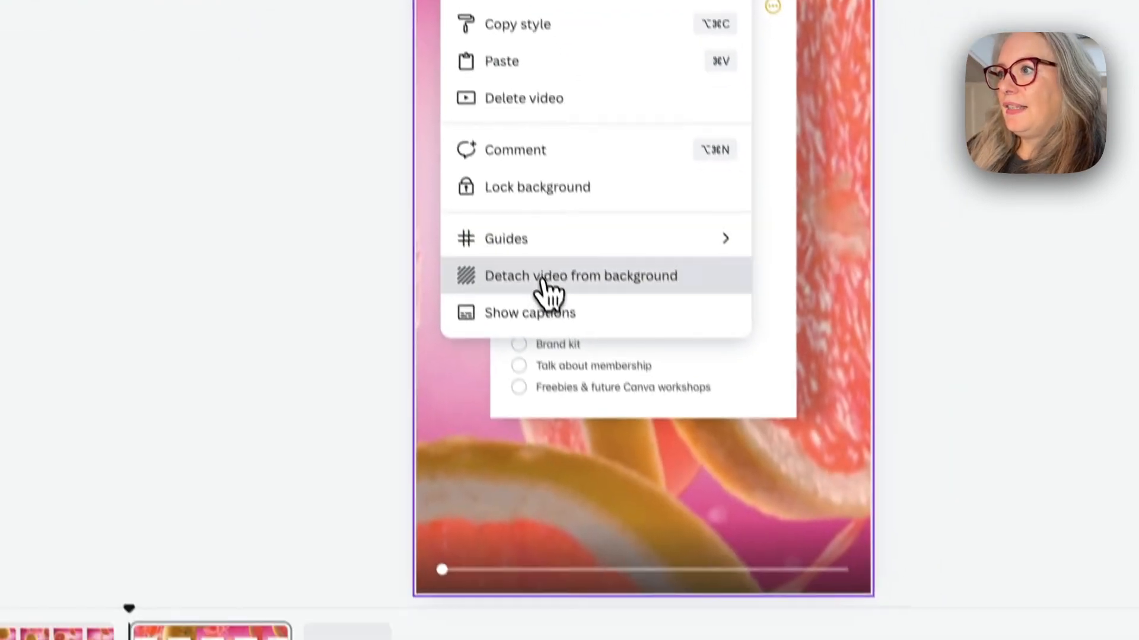
click(544, 278)
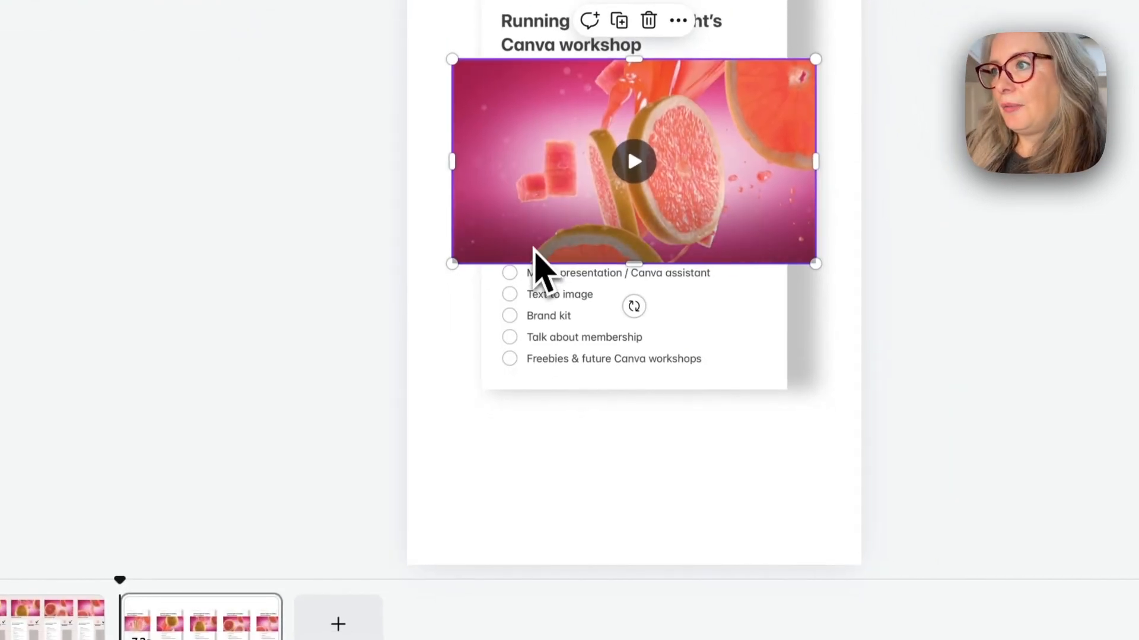
right_click(546, 172)
click(622, 636)
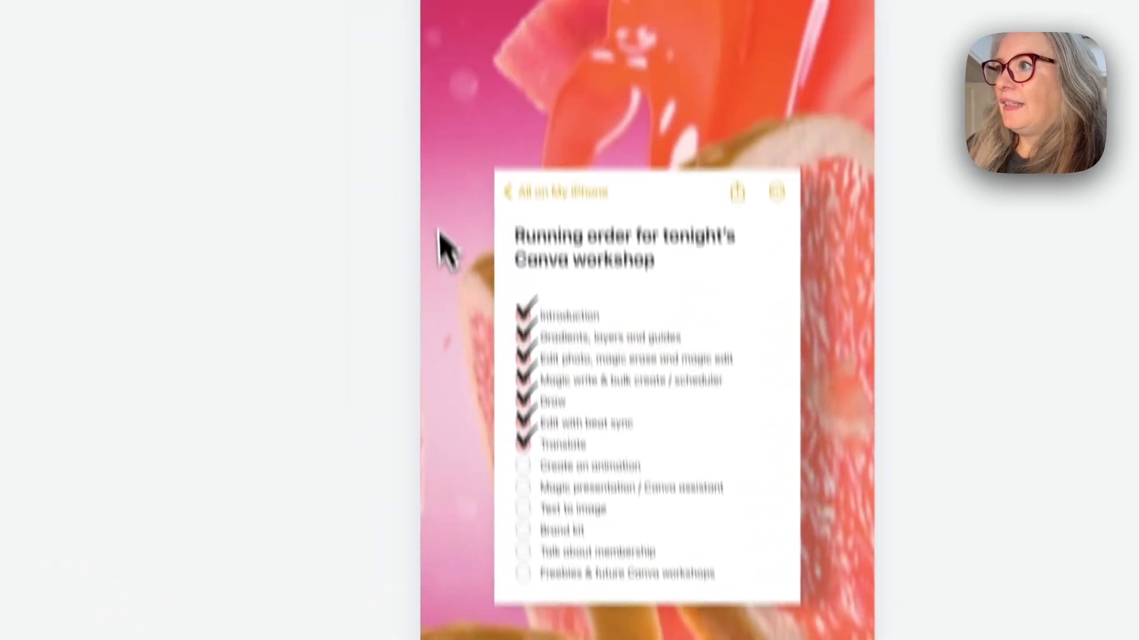
Shift the second page's background video to the right within its crop and trim it to 7.0 seconds
double_click(442, 234)
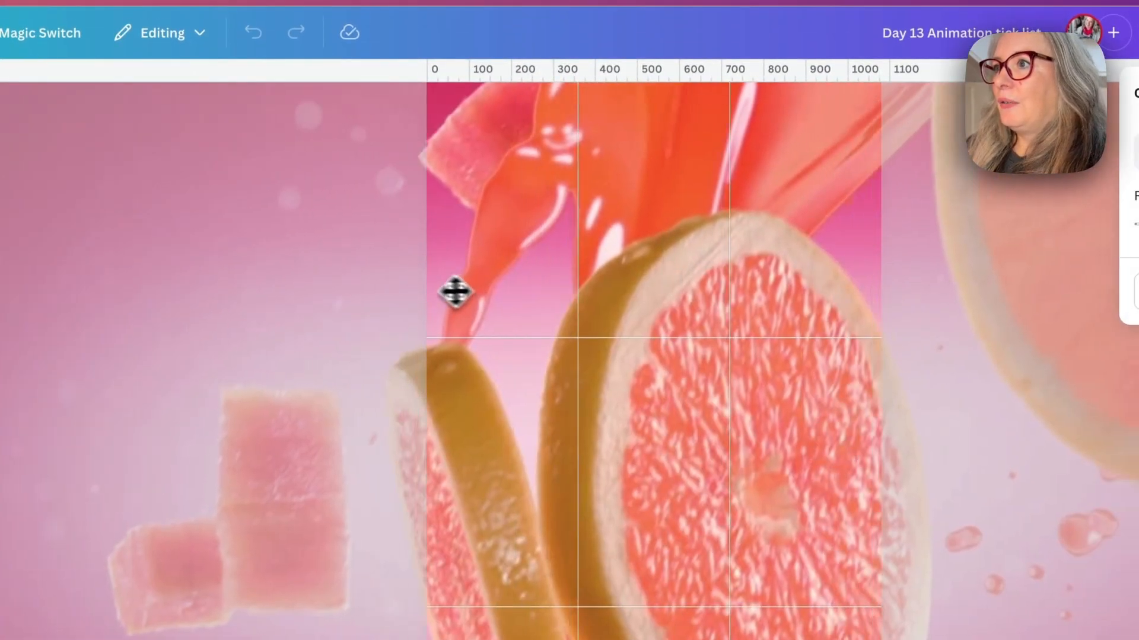
drag(455, 292, 625, 295)
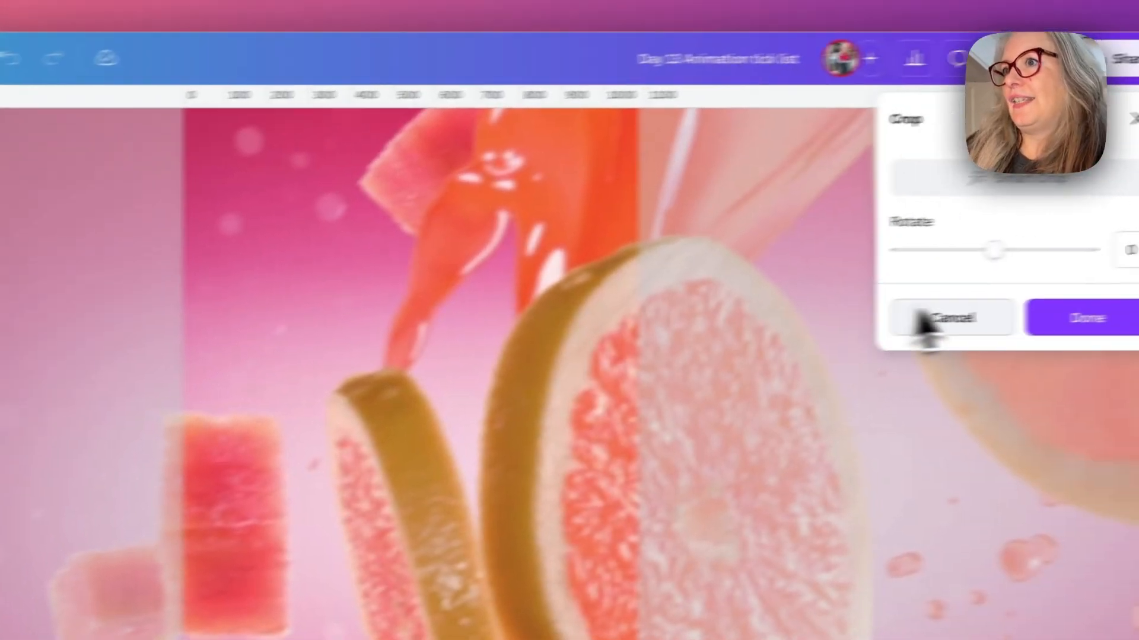
click(1086, 318)
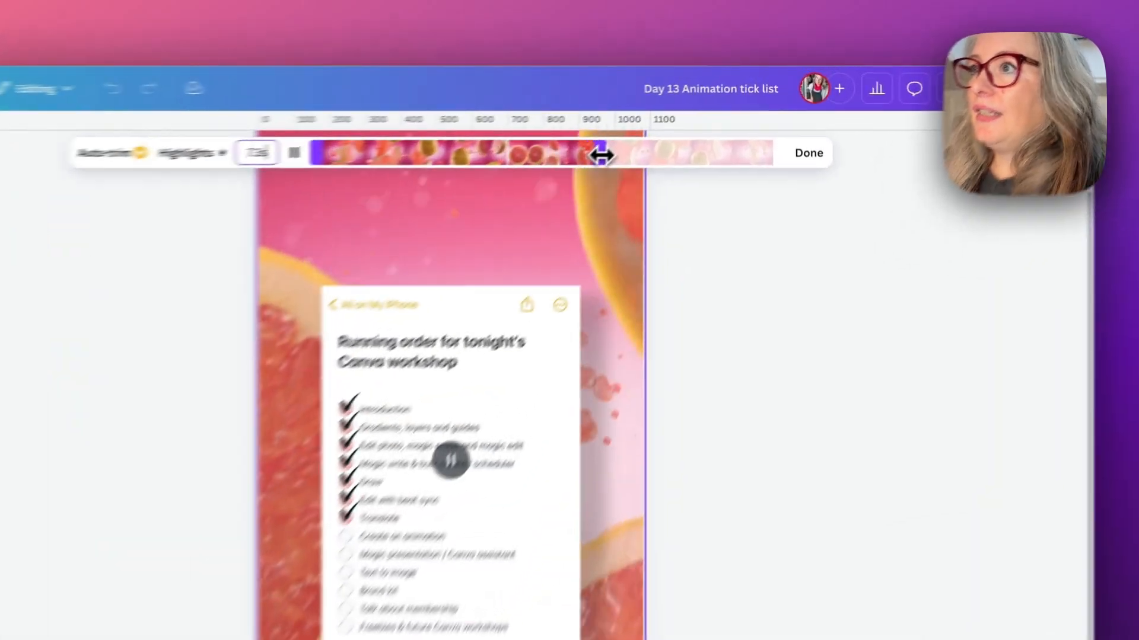
drag(682, 117, 739, 121)
drag(682, 175, 552, 172)
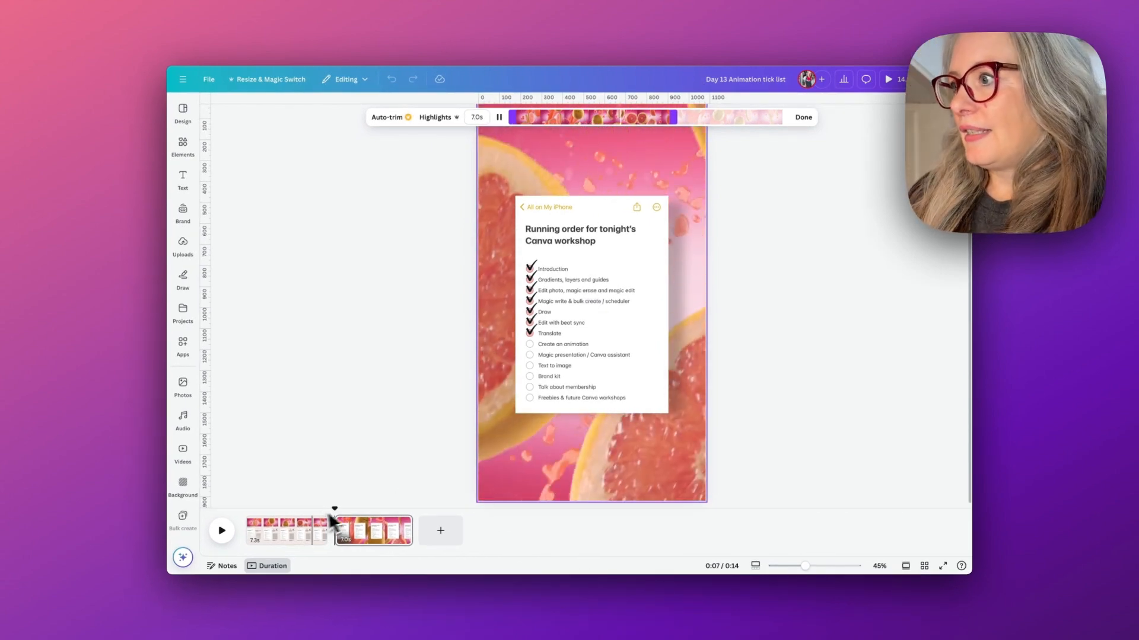
Show the timing of the tick beside "Introduction" on the second page and enlarge the timeline to 342%
mouse_move(335, 509)
mouse_down()
mouse_move(374, 508)
mouse_move(338, 508)
mouse_up()
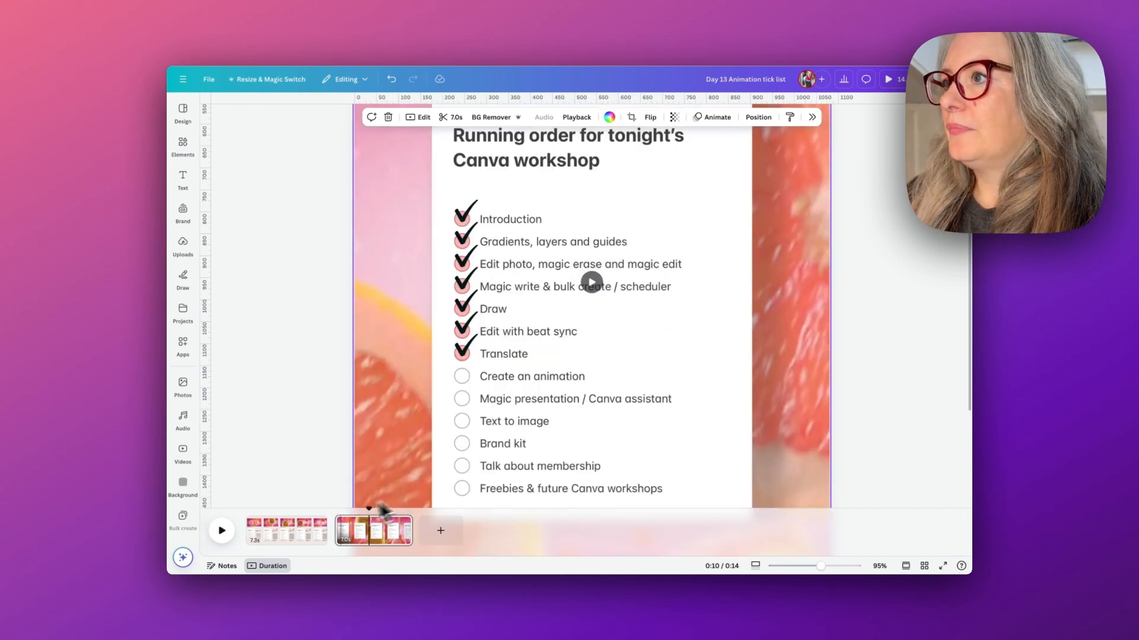
click(466, 217)
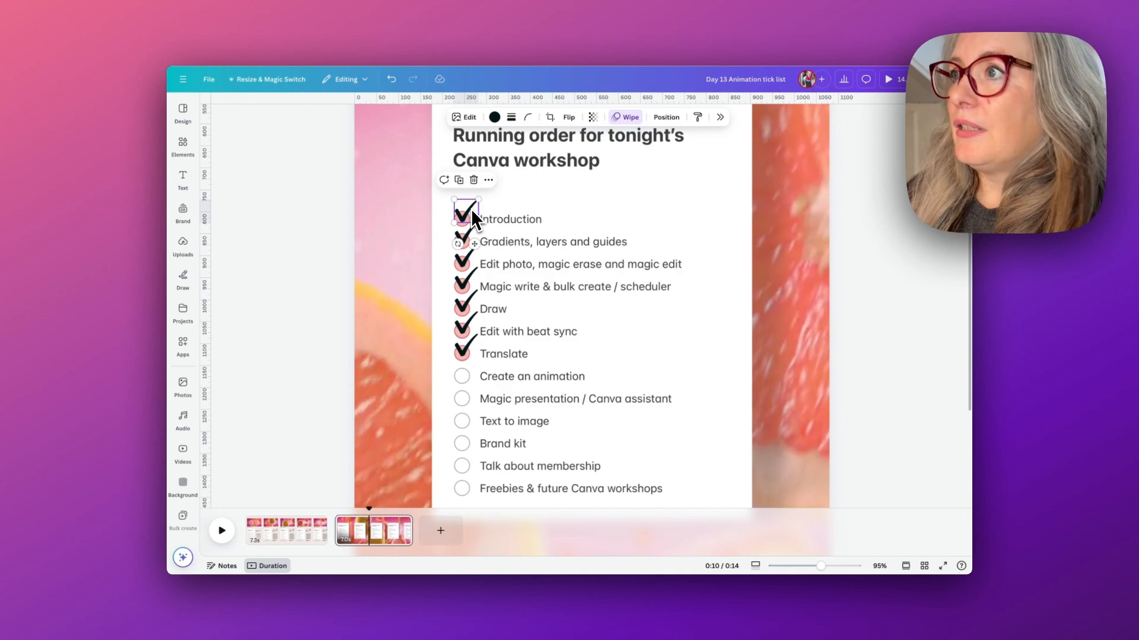
click(488, 181)
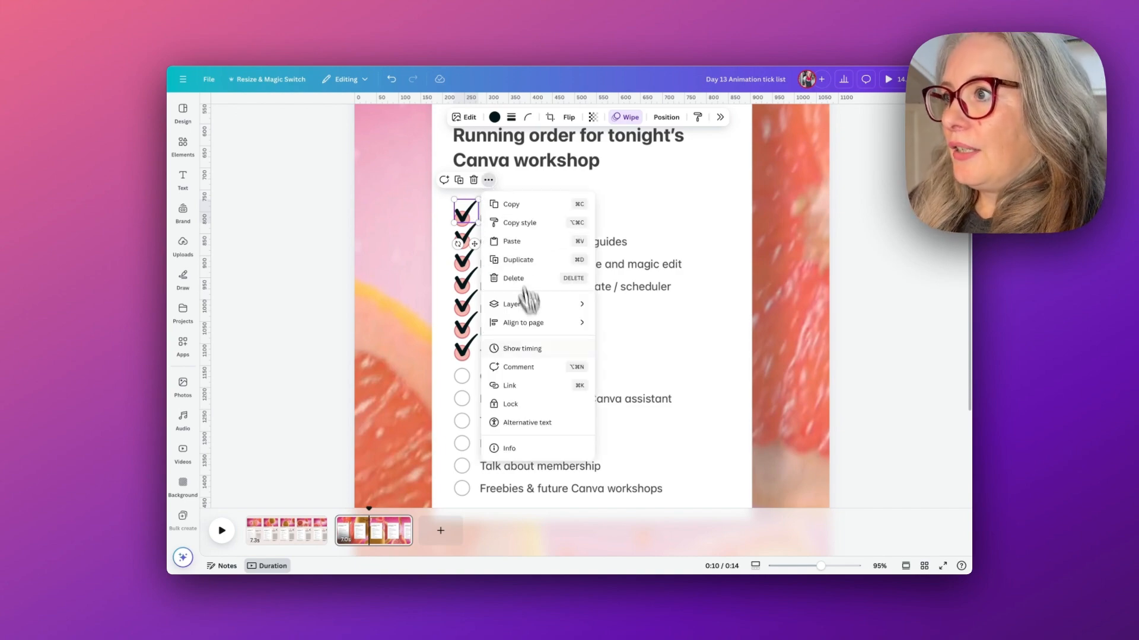
click(522, 349)
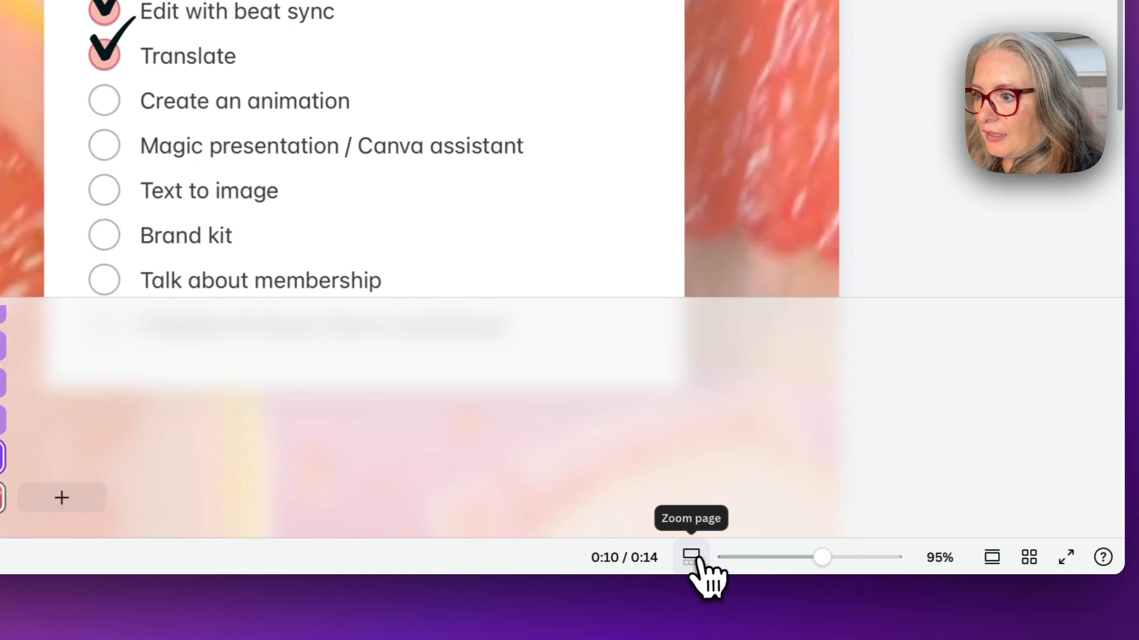
click(691, 563)
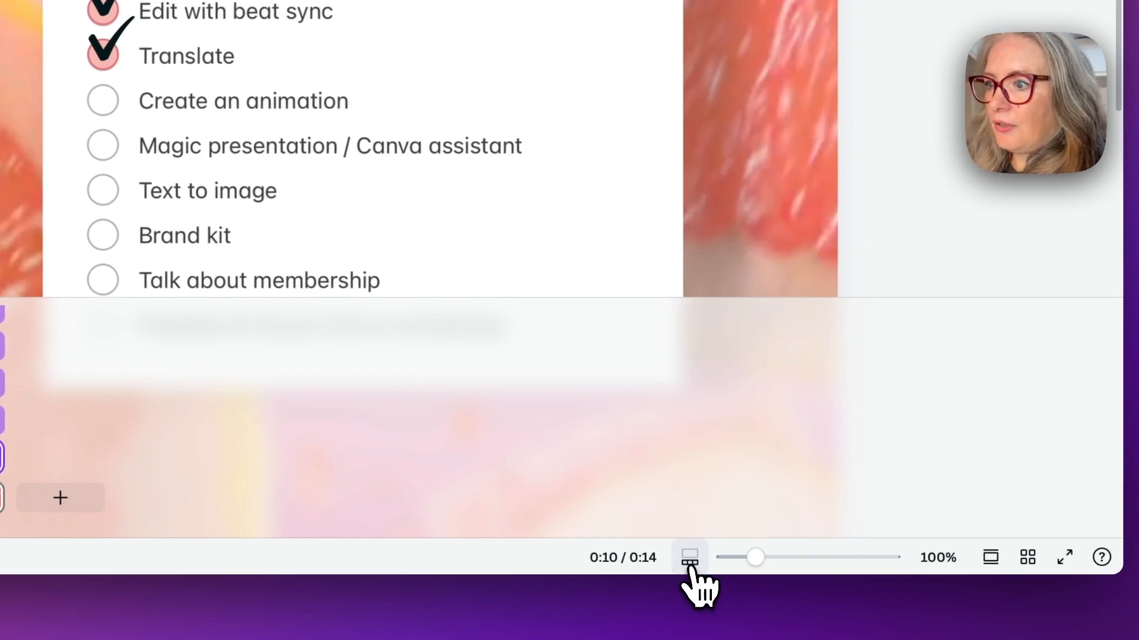
drag(748, 568, 840, 563)
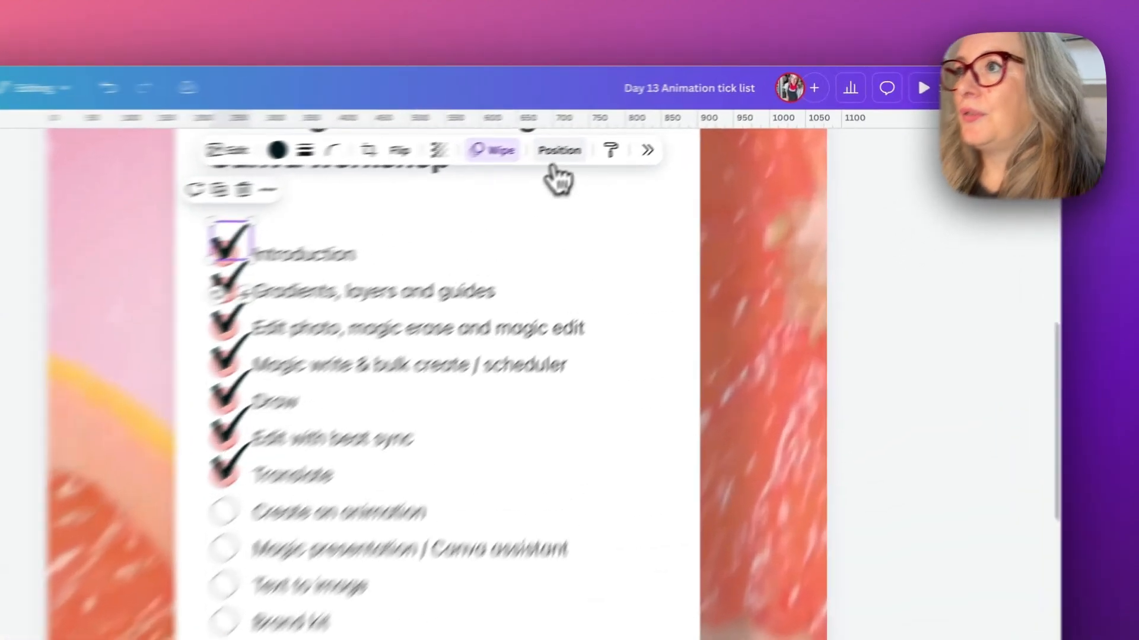
Open the second page's layer list and look through its tick and circle layers
click(666, 117)
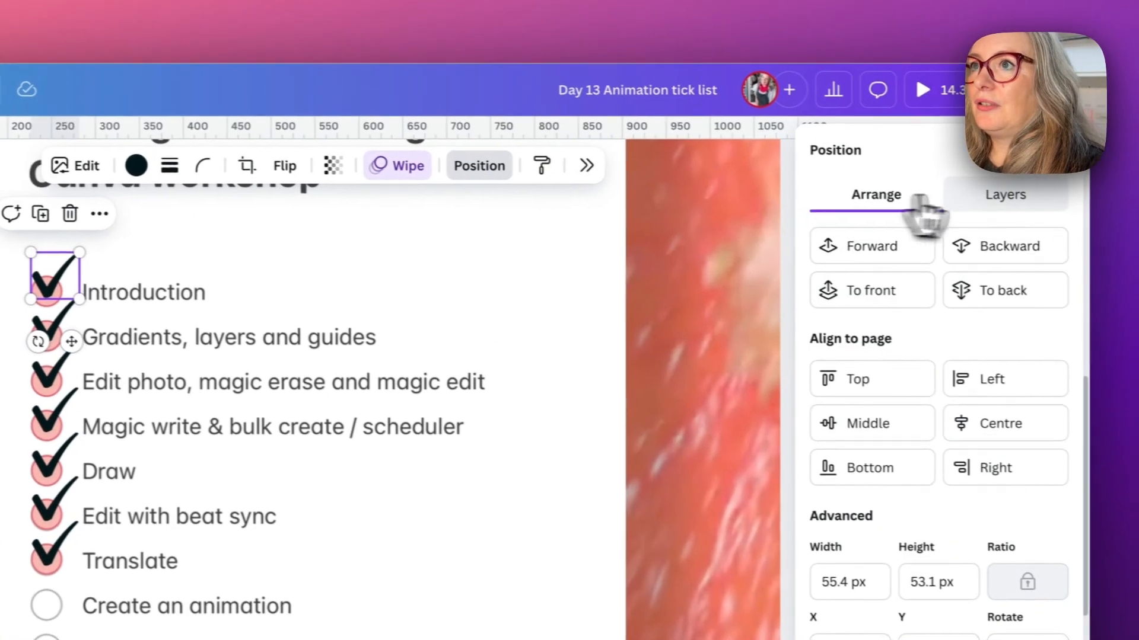
click(1014, 197)
scroll(966, 477, down, 5)
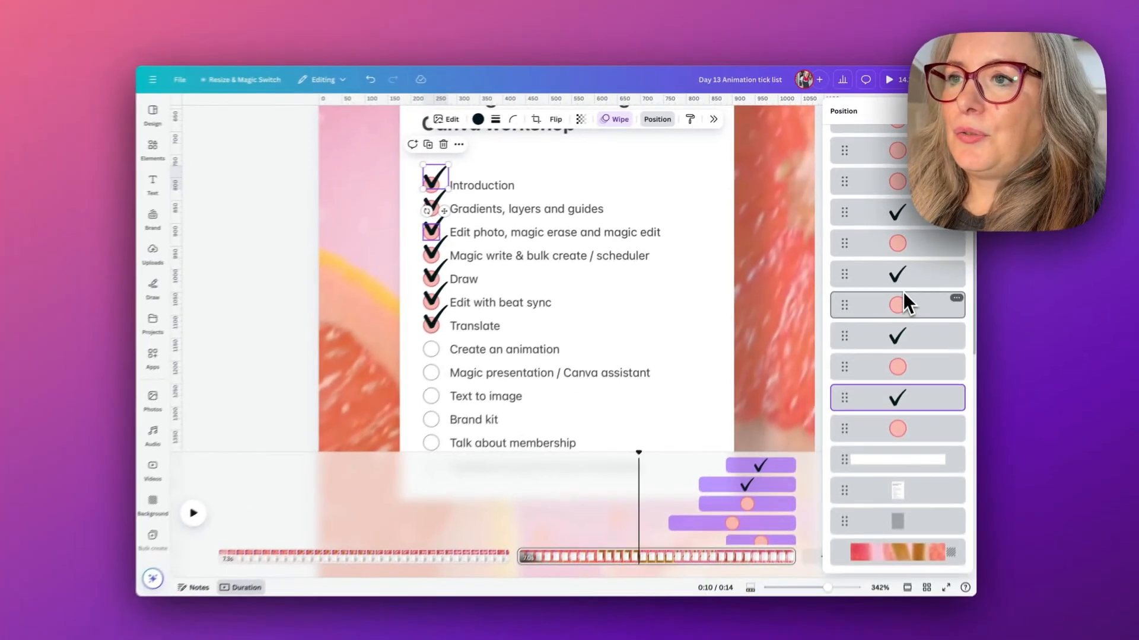
scroll(902, 284, up, 5)
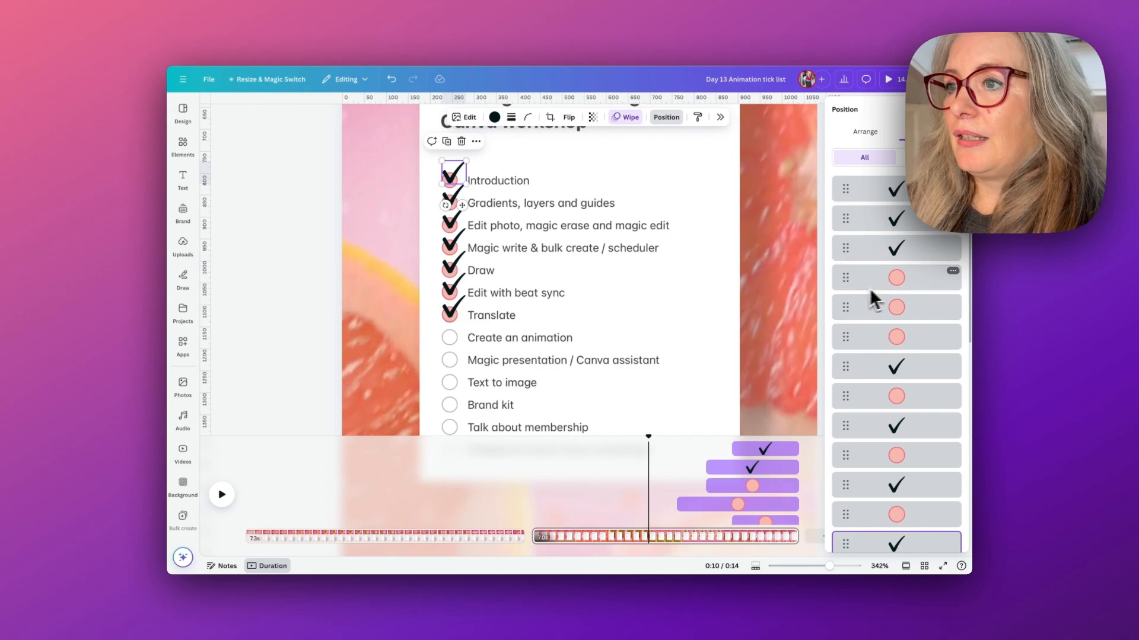
Duplicate the tick and circle beside "Translate" and move the copies onto the empty circle beside "Create an animation"
drag(648, 454, 763, 454)
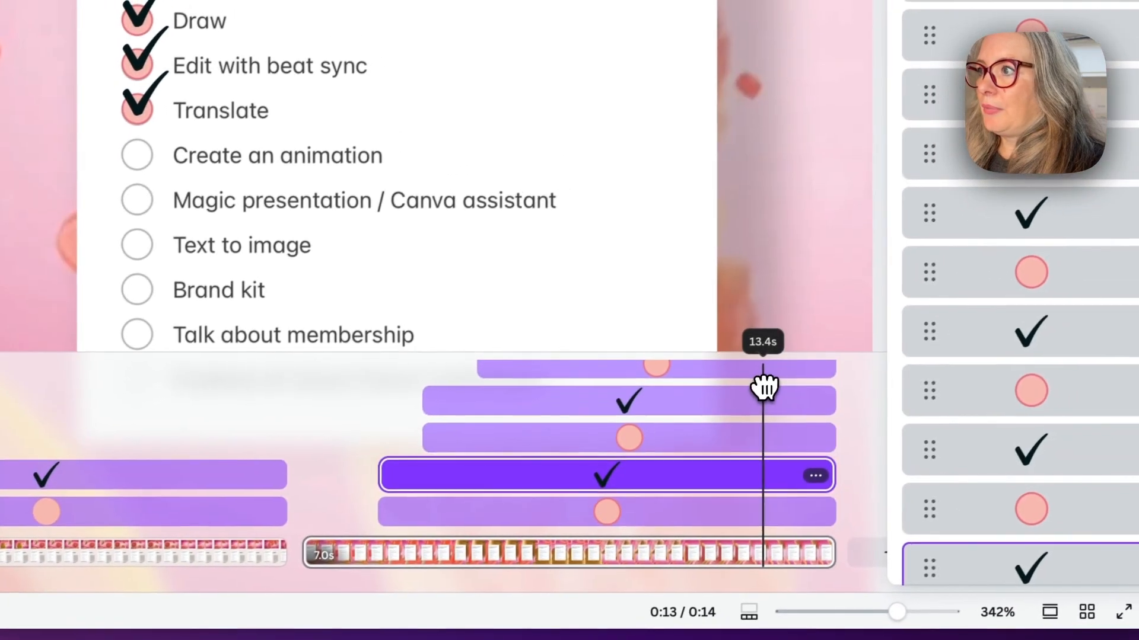
drag(764, 387, 747, 388)
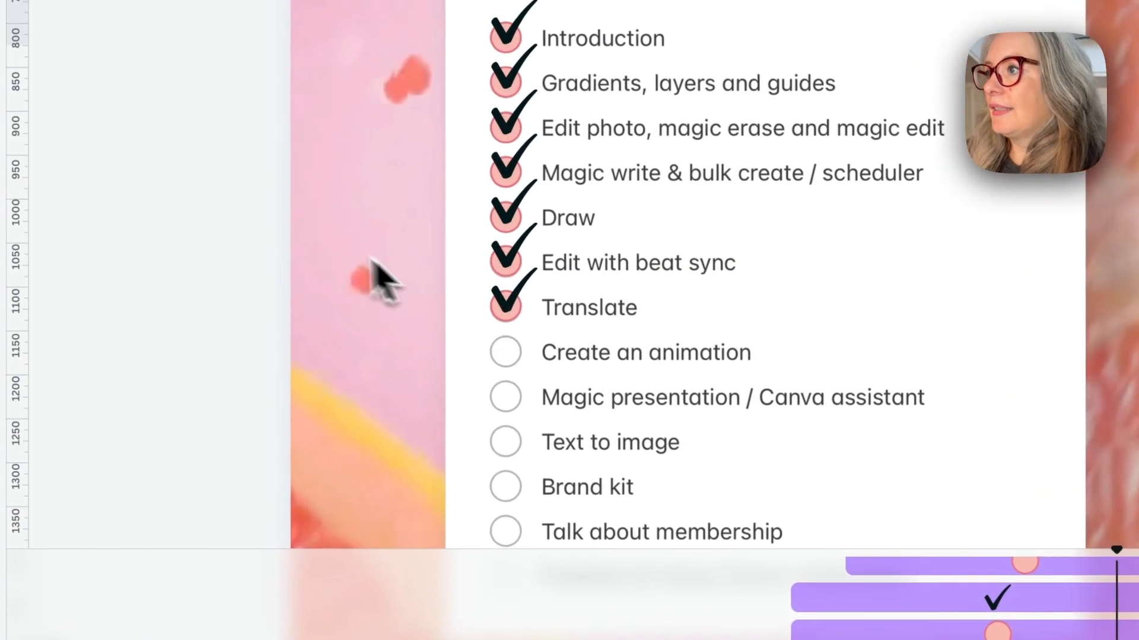
click(514, 308)
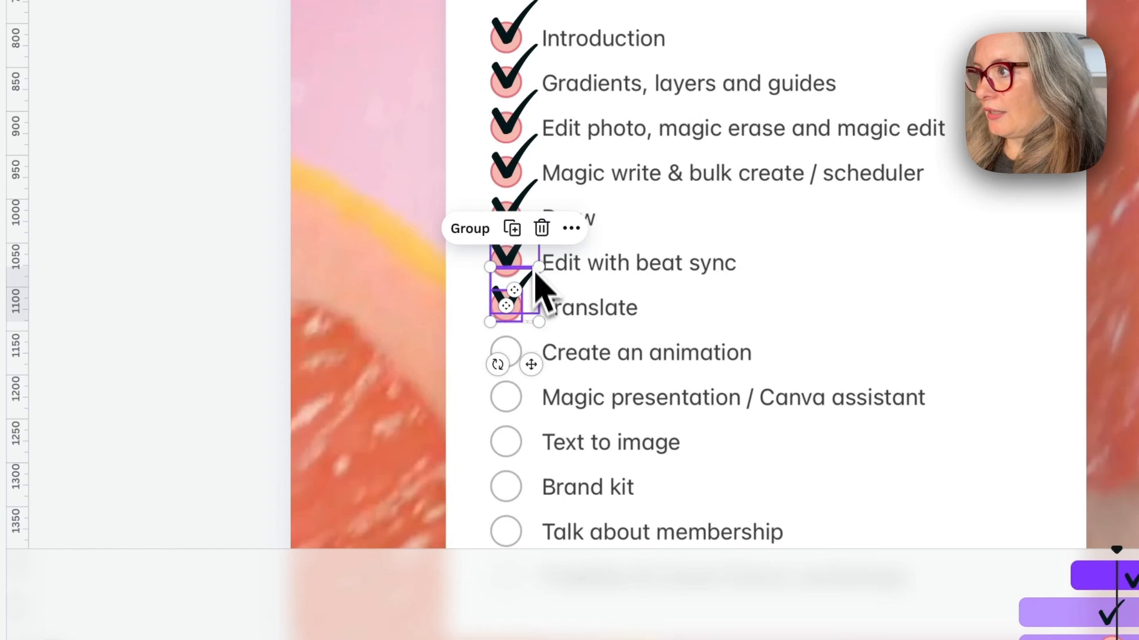
click(512, 228)
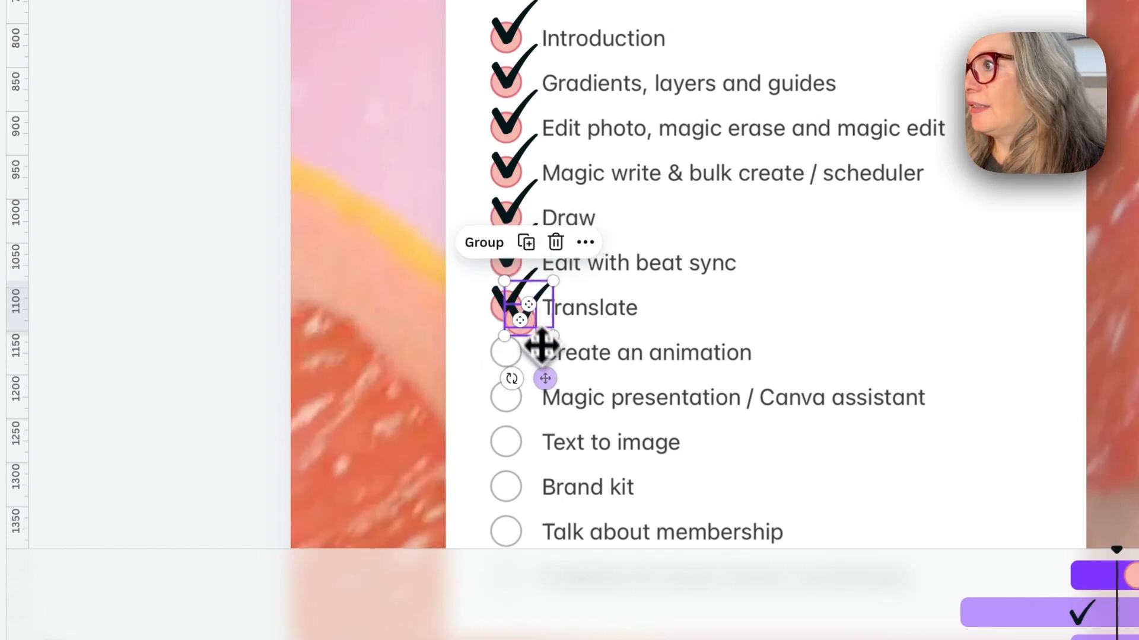
drag(545, 379, 537, 412)
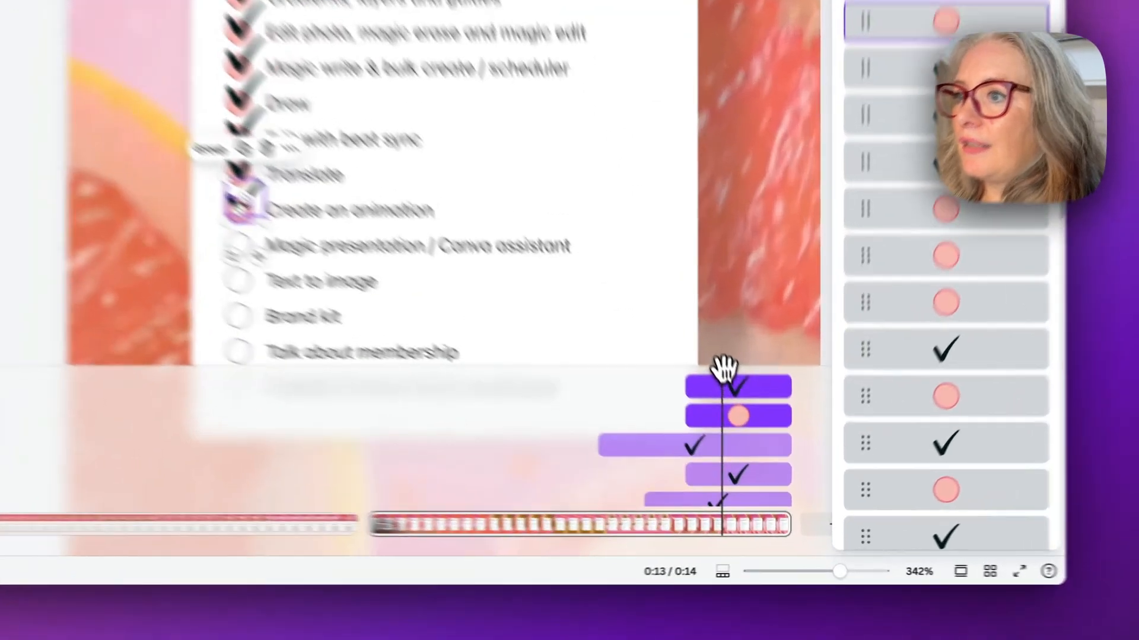
Trim the start of the new tick and circle to begin shortly after the "Translate" pair, and scrub through the timing
drag(723, 369, 660, 366)
drag(627, 317, 672, 362)
click(677, 345)
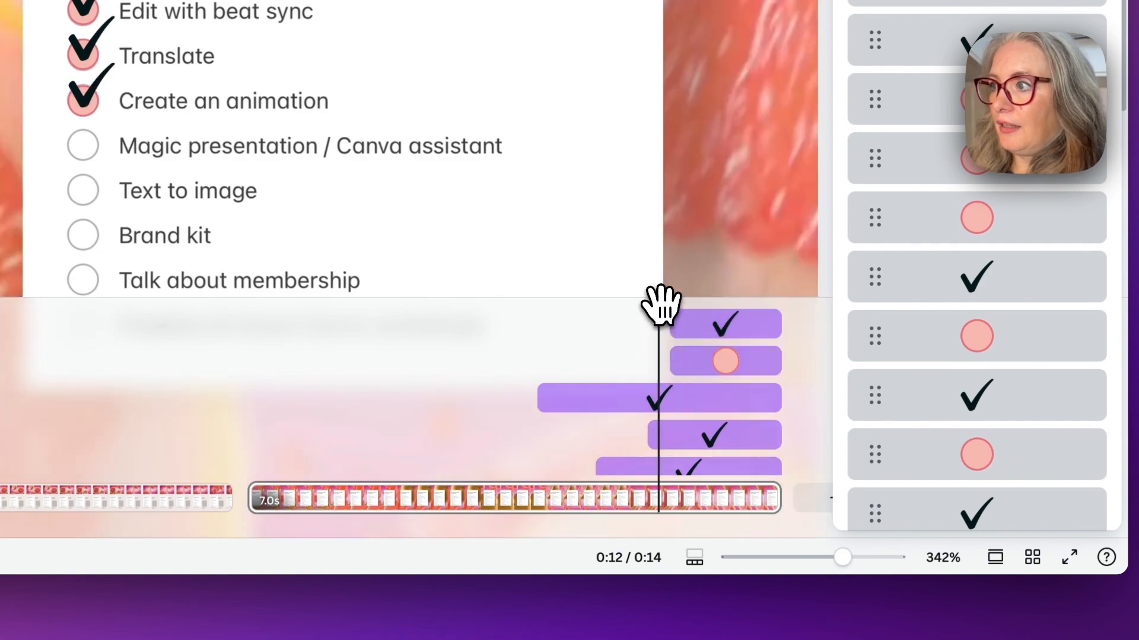
mouse_move(660, 303)
mouse_down()
mouse_move(621, 297)
mouse_move(663, 300)
mouse_up()
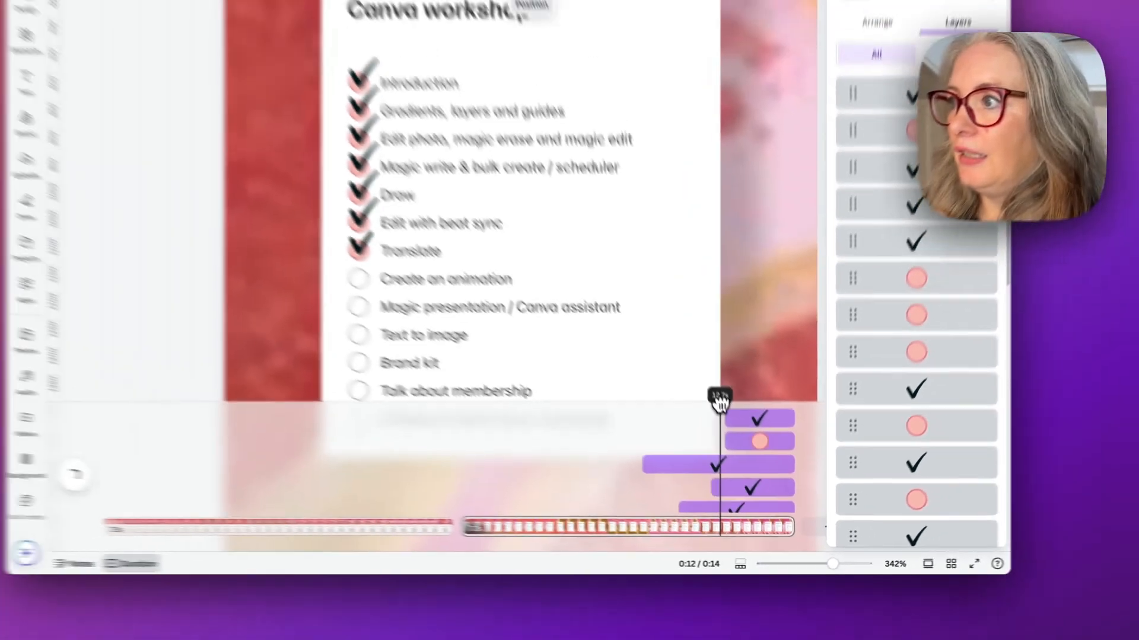
mouse_move(719, 405)
mouse_down()
mouse_move(738, 406)
mouse_move(698, 407)
mouse_move(725, 439)
mouse_move(757, 440)
mouse_move(667, 454)
mouse_up()
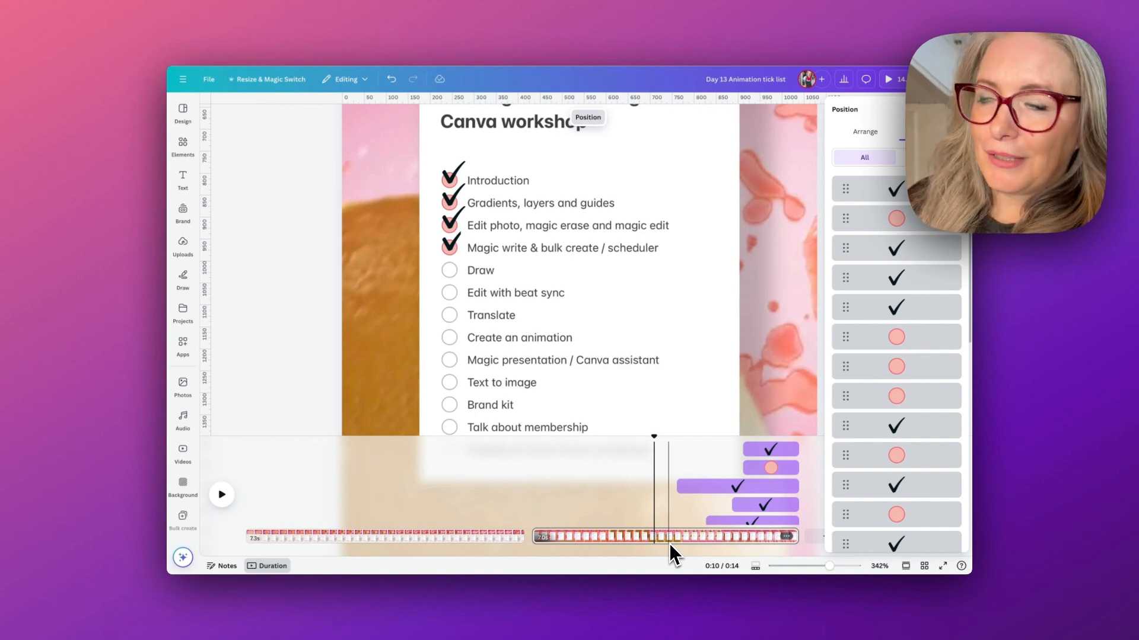
Hide the element timings on the second page and play the page from its start
click(782, 566)
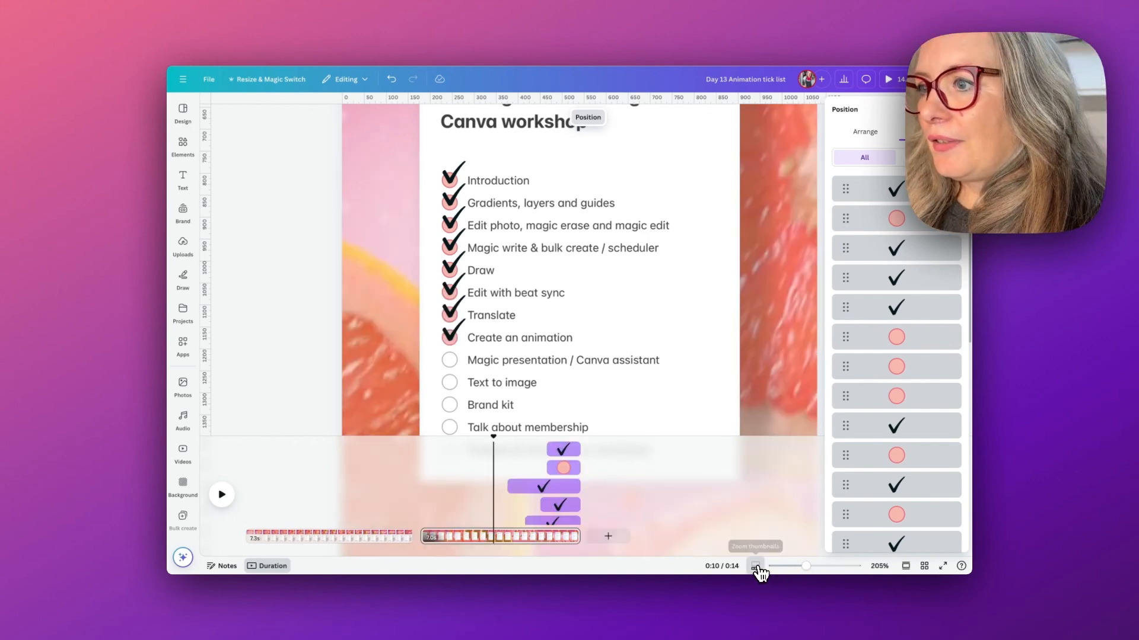
drag(821, 568, 807, 568)
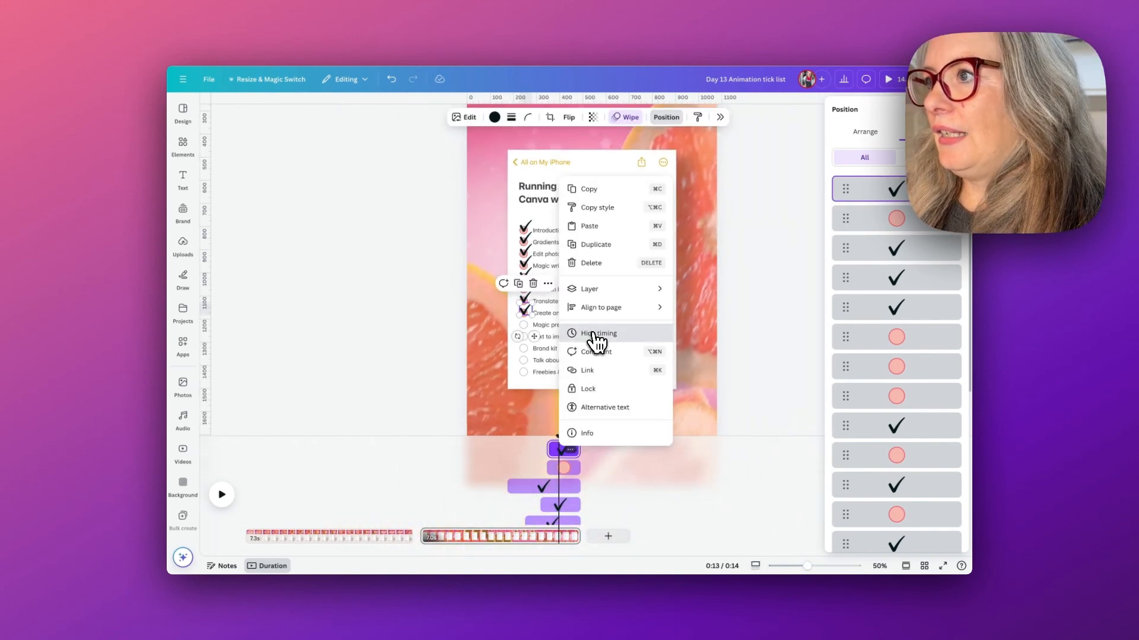
click(592, 333)
drag(807, 567, 802, 567)
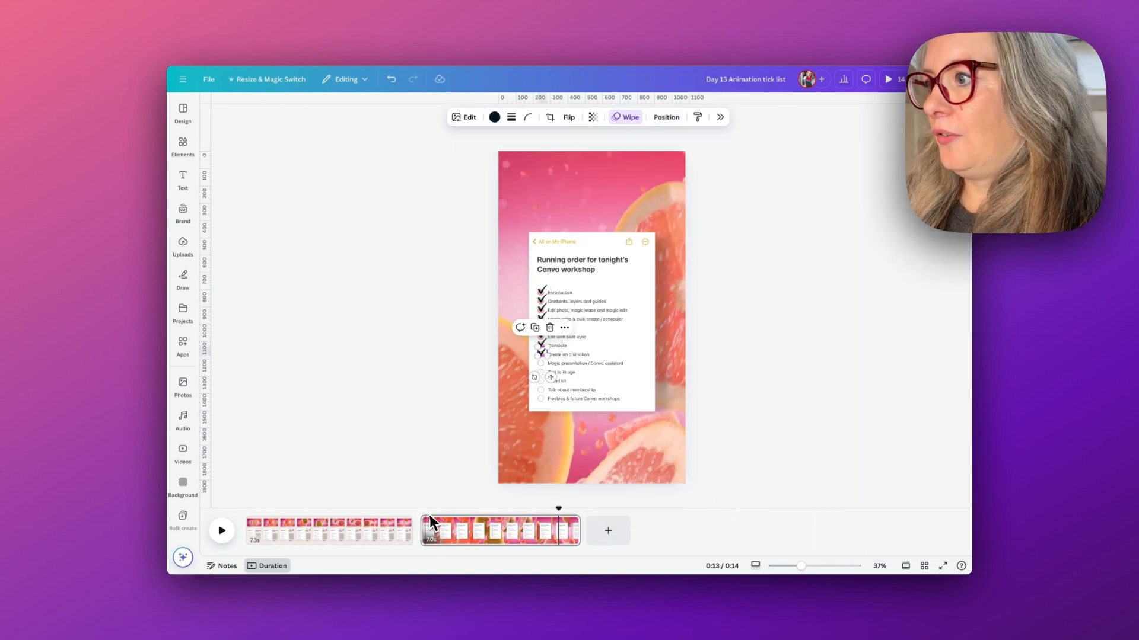
click(426, 515)
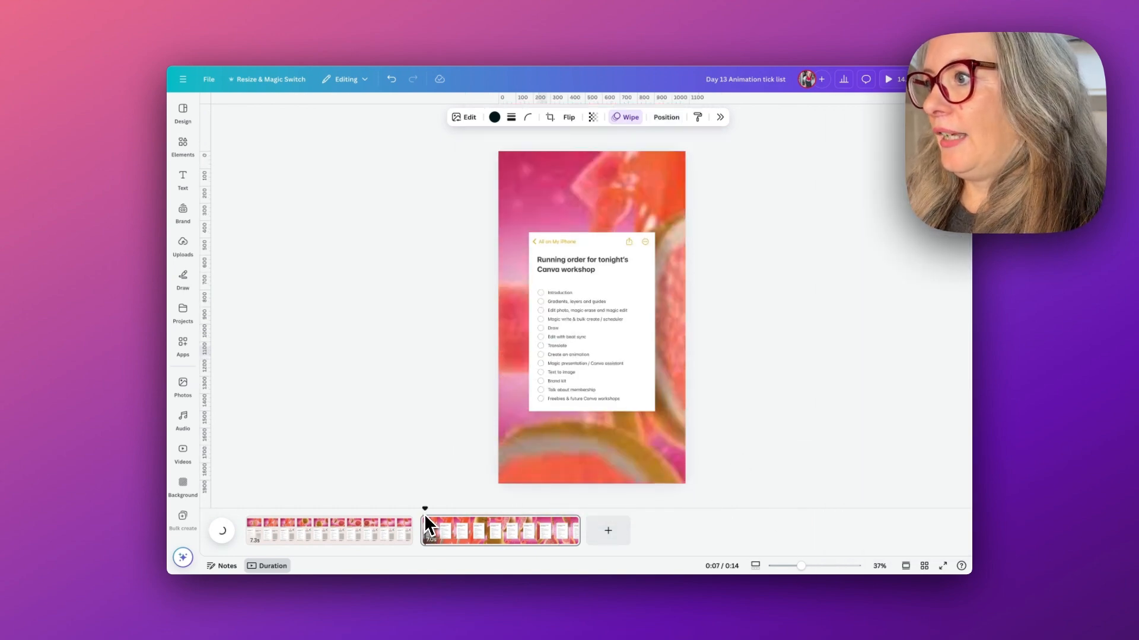
click(221, 531)
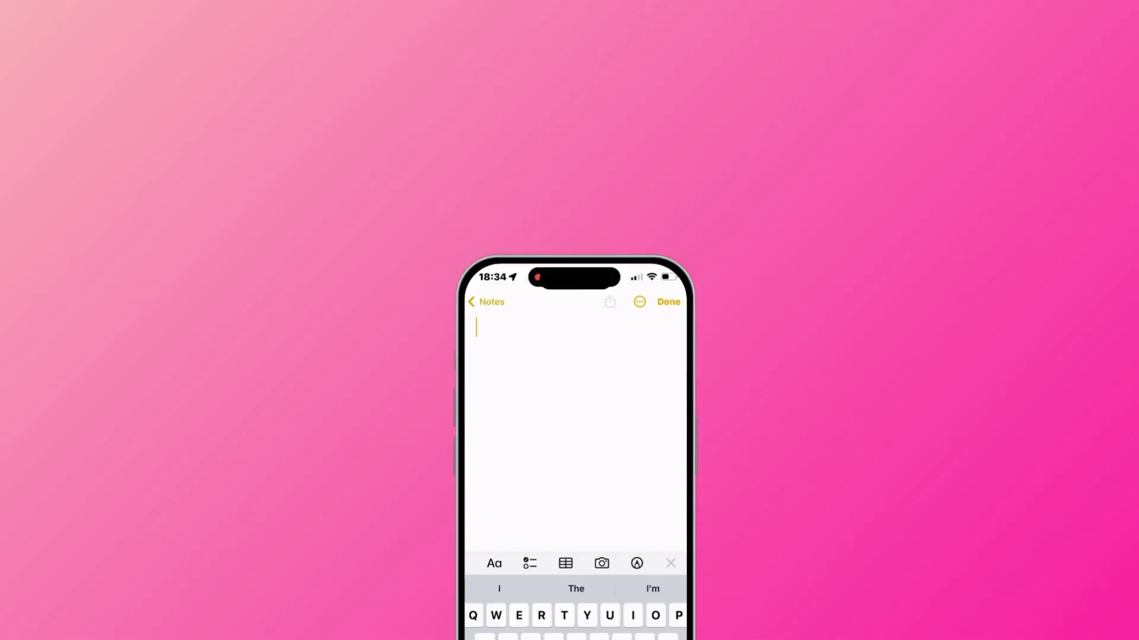
Switch to the phone's Notes app and title a new note "Running order for tonight's Canva workshop"
text(Running orde)
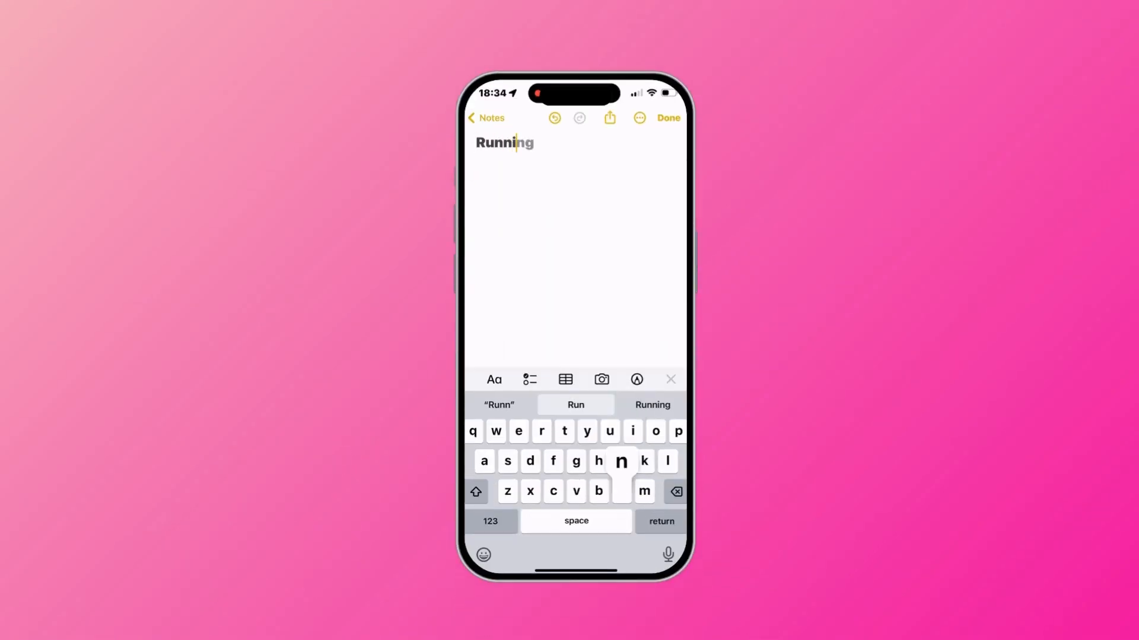
text(r )
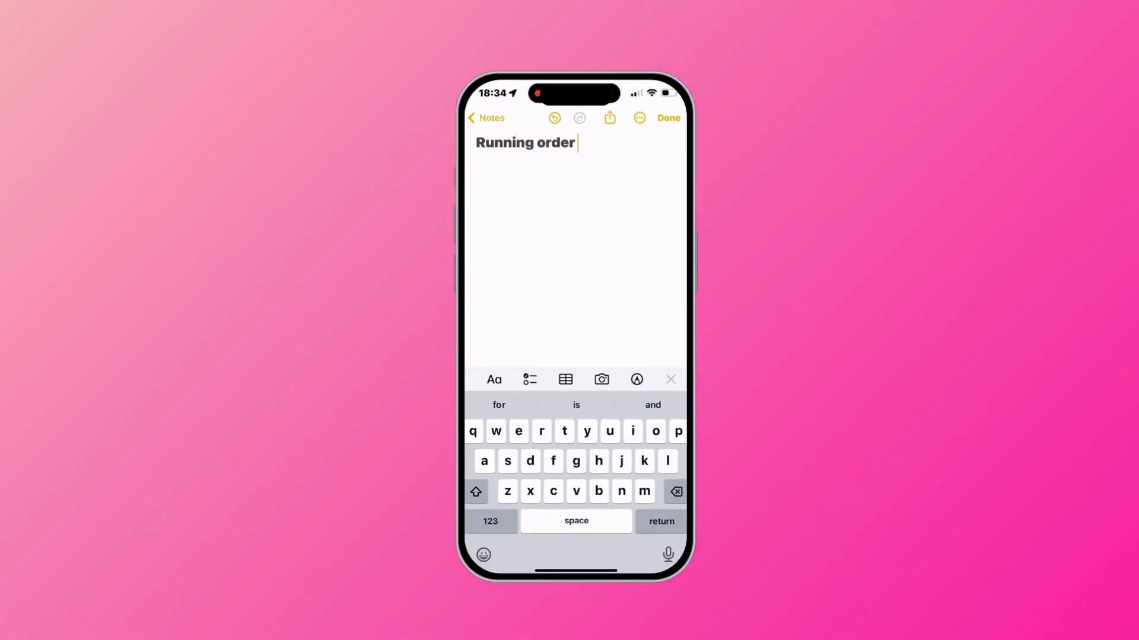
text(for tmy nights)
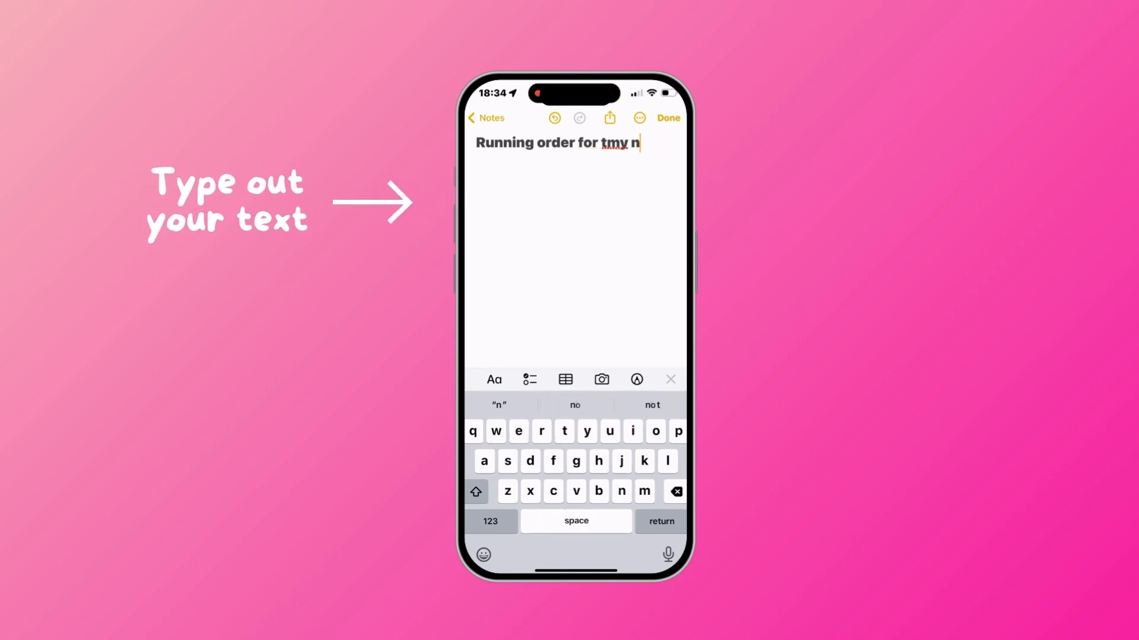
key(BackSpace)
key(BackSpace)
text(onight's Canva workshop)
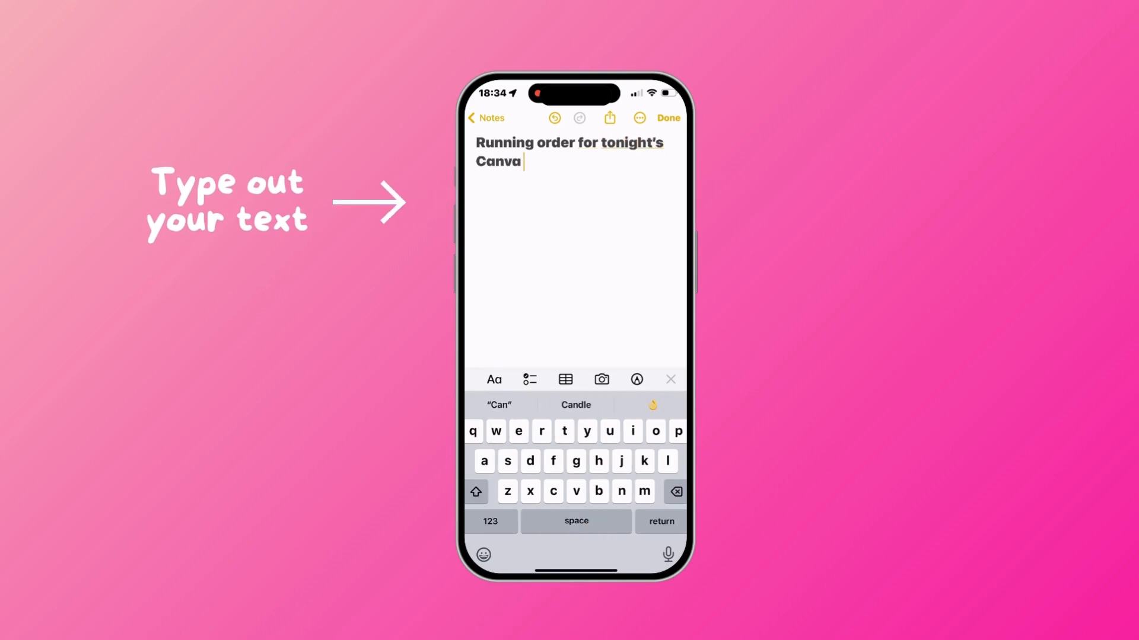
key(Return)
Start a checklist under the title with the items "Introduction" and "Gradients, layers & guides"
text(Int)
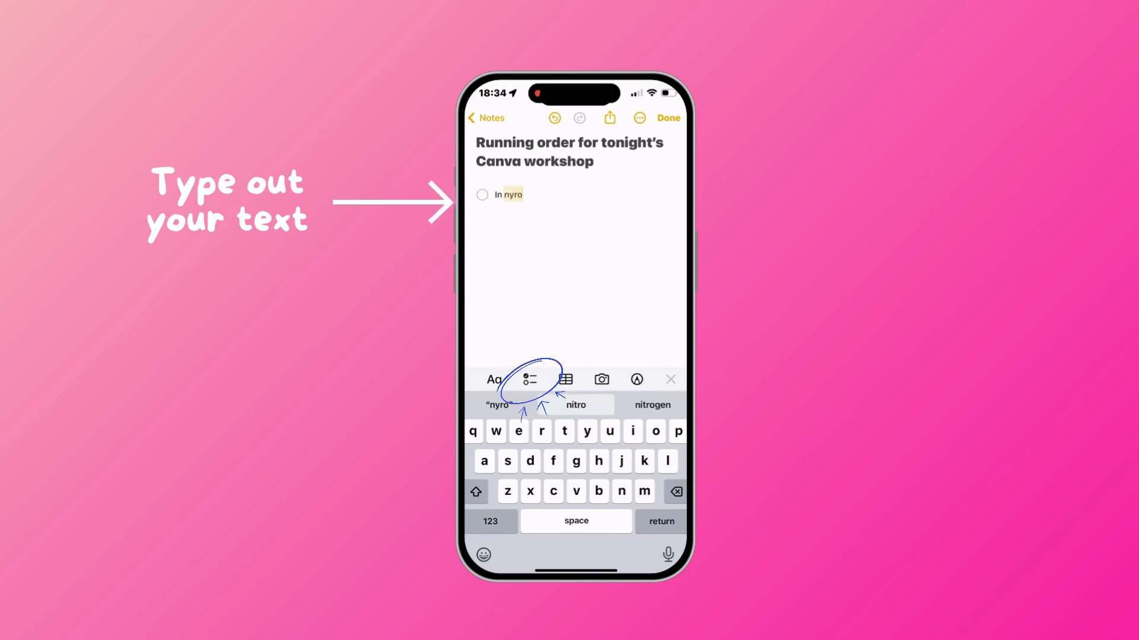
text(roduction)
key(Return)
text(Gradien)
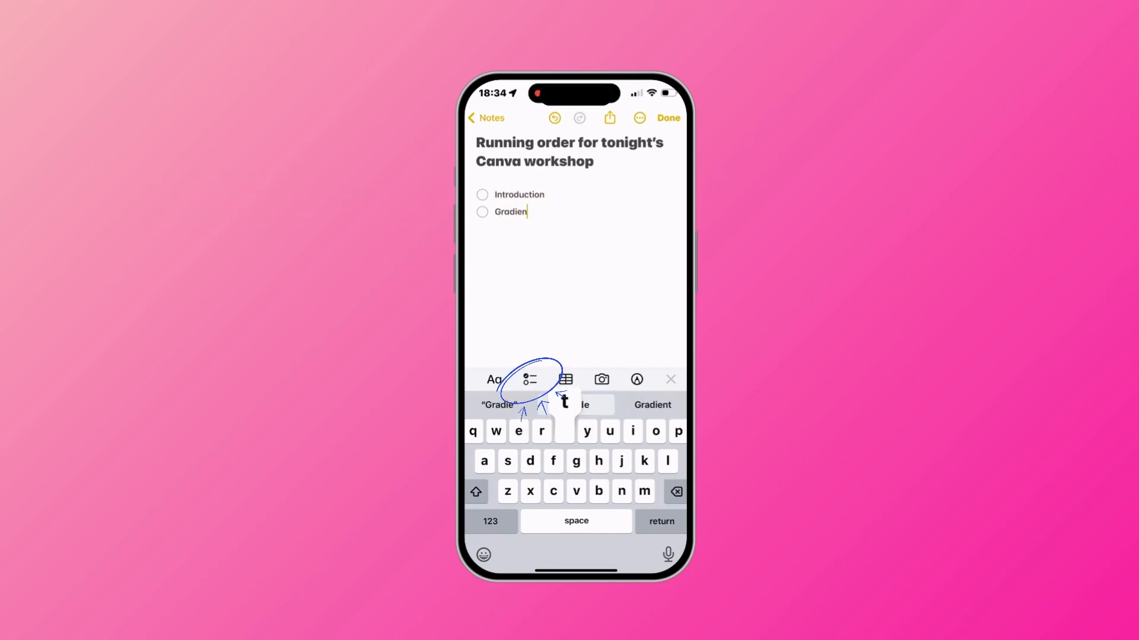
text(ts, layers & guides)
key(Return)
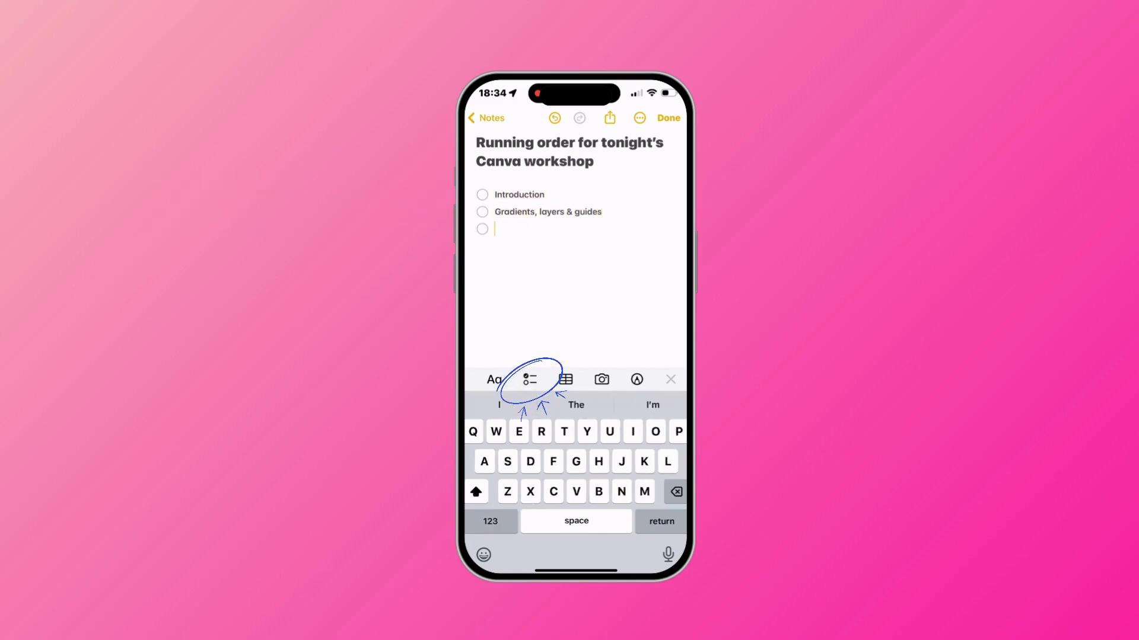
Add the checklist items "Edit photo,magic erase and magic edit" and "Magic write & bulk create"
text(Edit photo,magic)
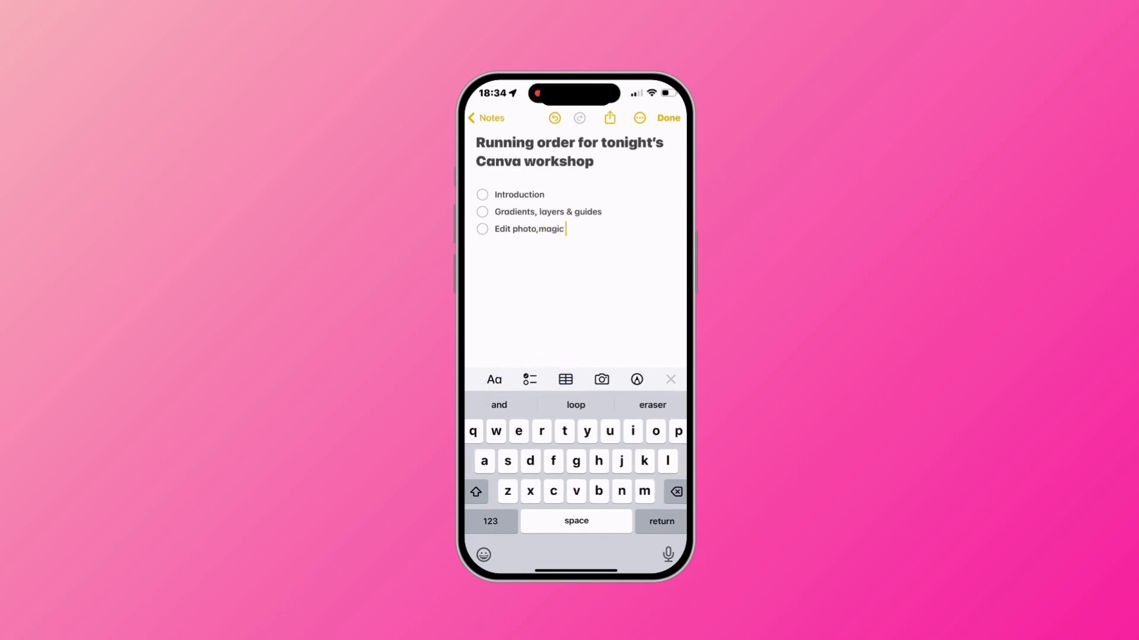
text( erase and magic edit)
key(Return)
text(Magic write)
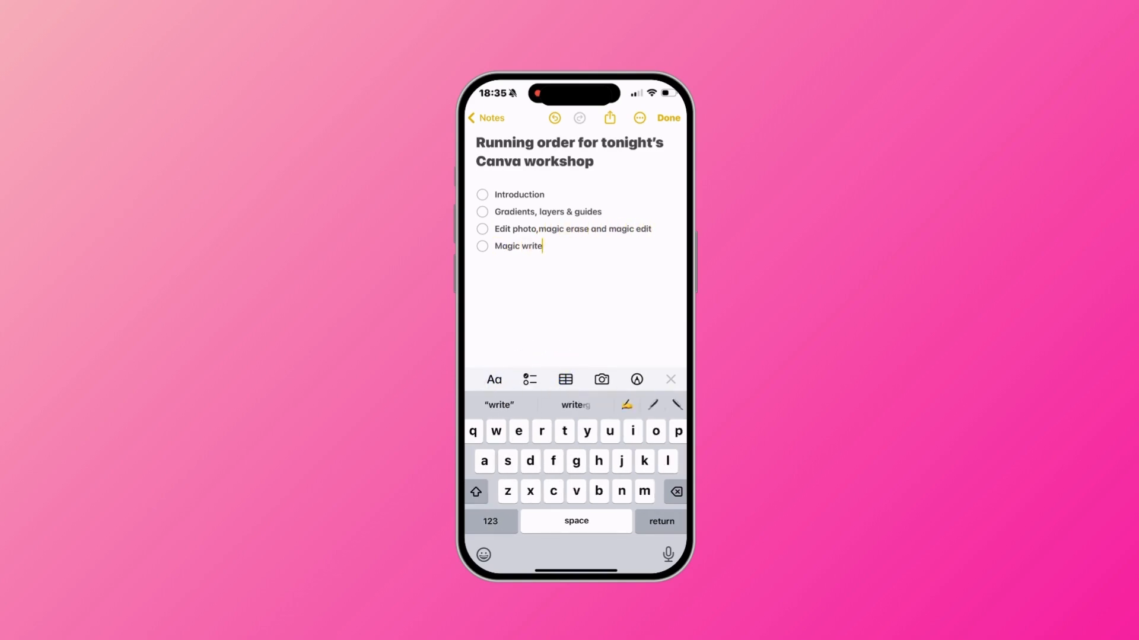
text( & bulk create)
key(Return)
Add the checklist items "Draw", "Edit with best sync" and "Translate"
text(Draw)
key(Return)
text(Edit)
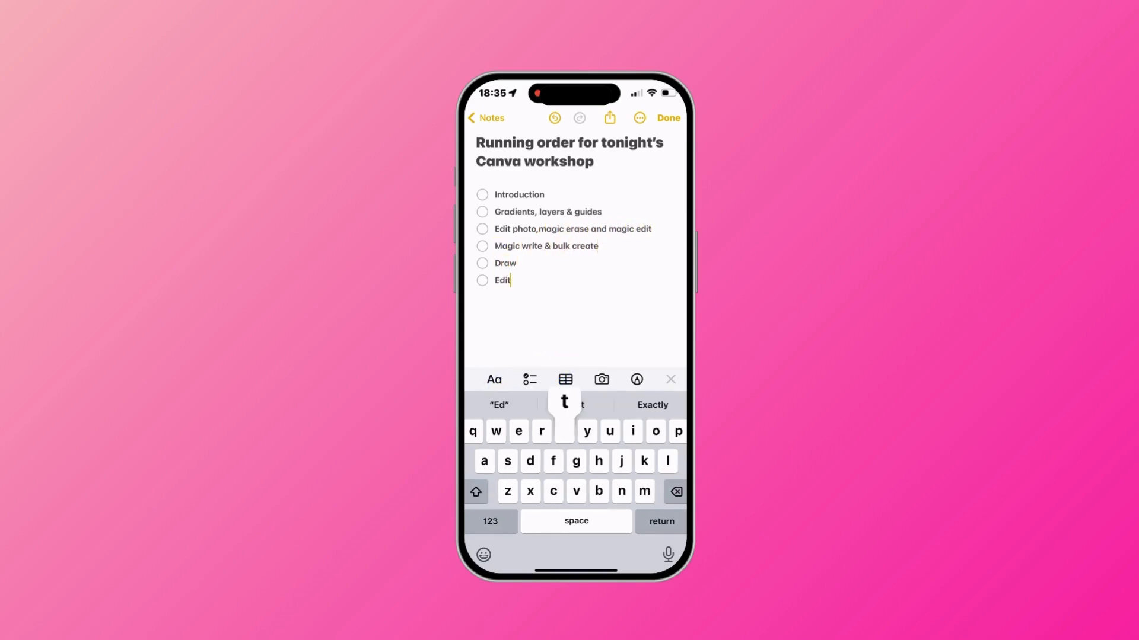
text( with best stync)
key(Return)
text(Translate)
key(Return)
Add the checklist items "Create an animation", "Magic presentation" and "Text to image", and take a screenshot of the note
text(Create an animation)
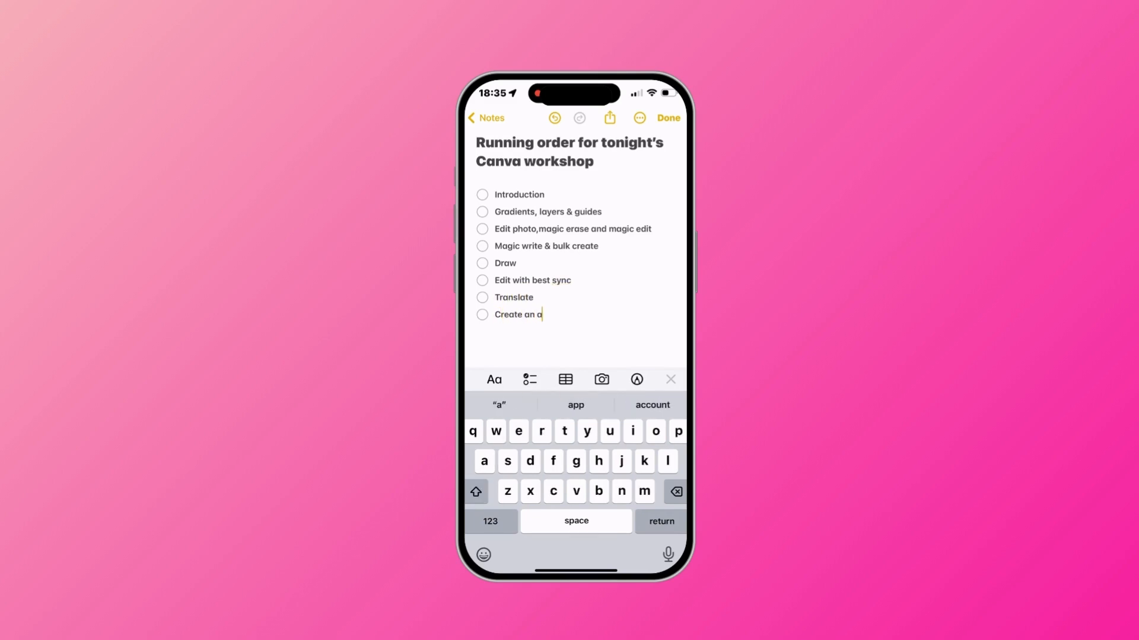
key(Return)
text(Magic presentation)
key(Return)
text(Text to image)
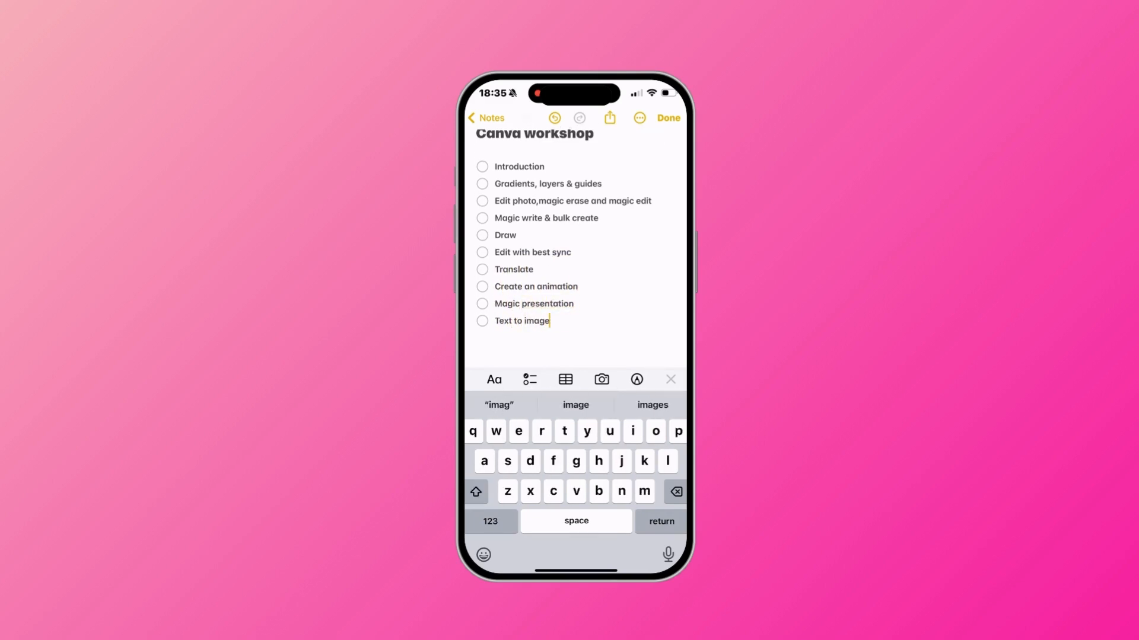
key(Print)
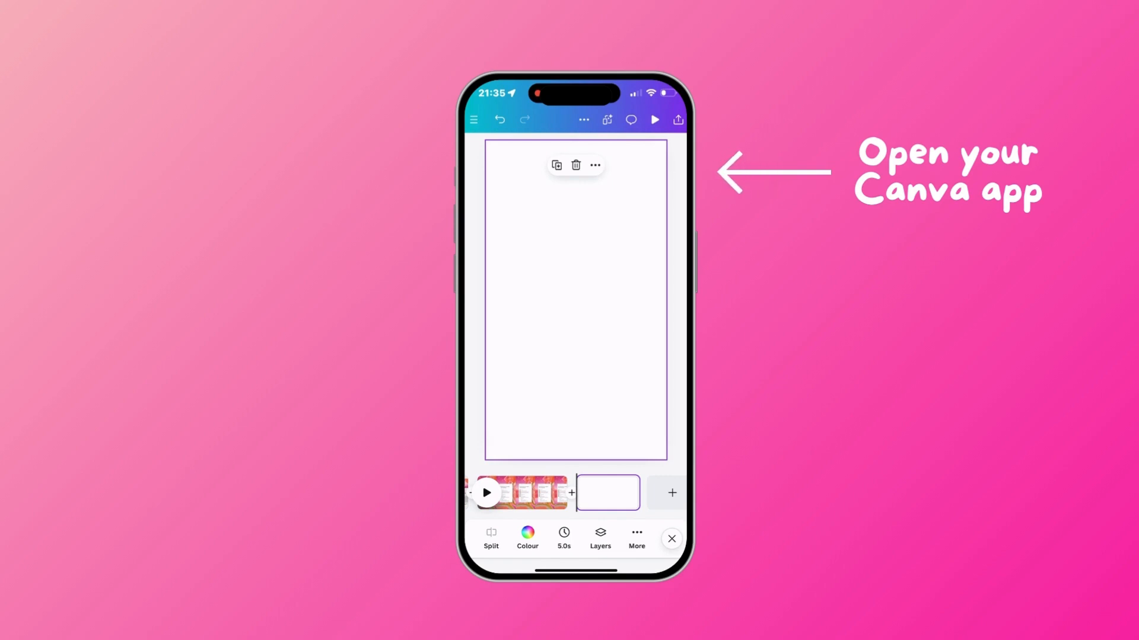
Upload the checklist note screenshot from the phone's Screenshots album to the design's uploads
click(671, 539)
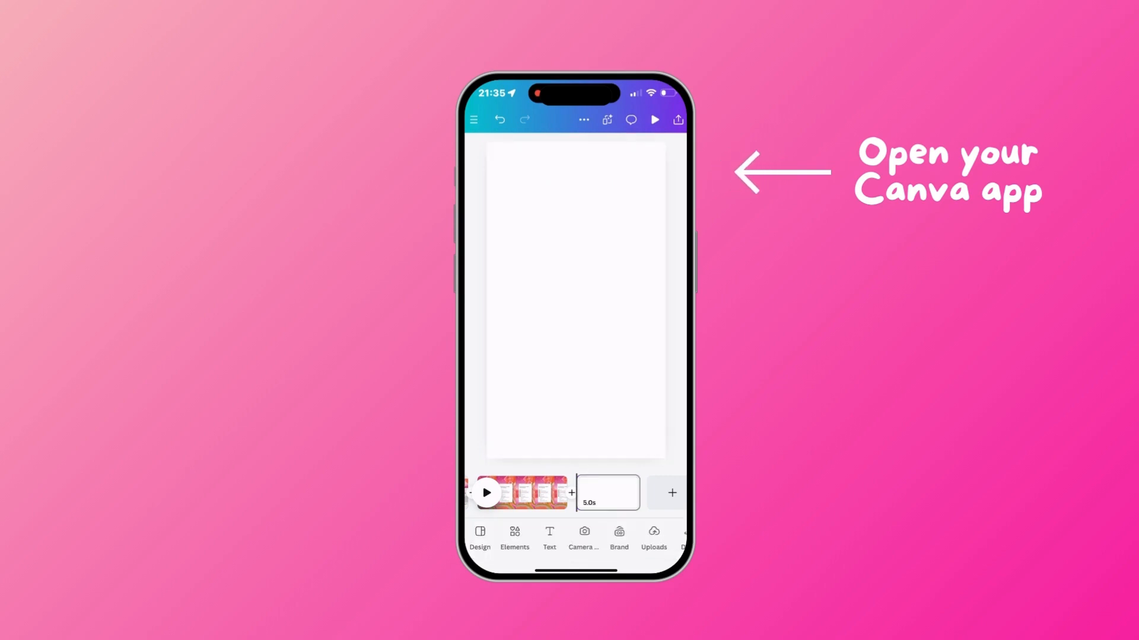
click(653, 536)
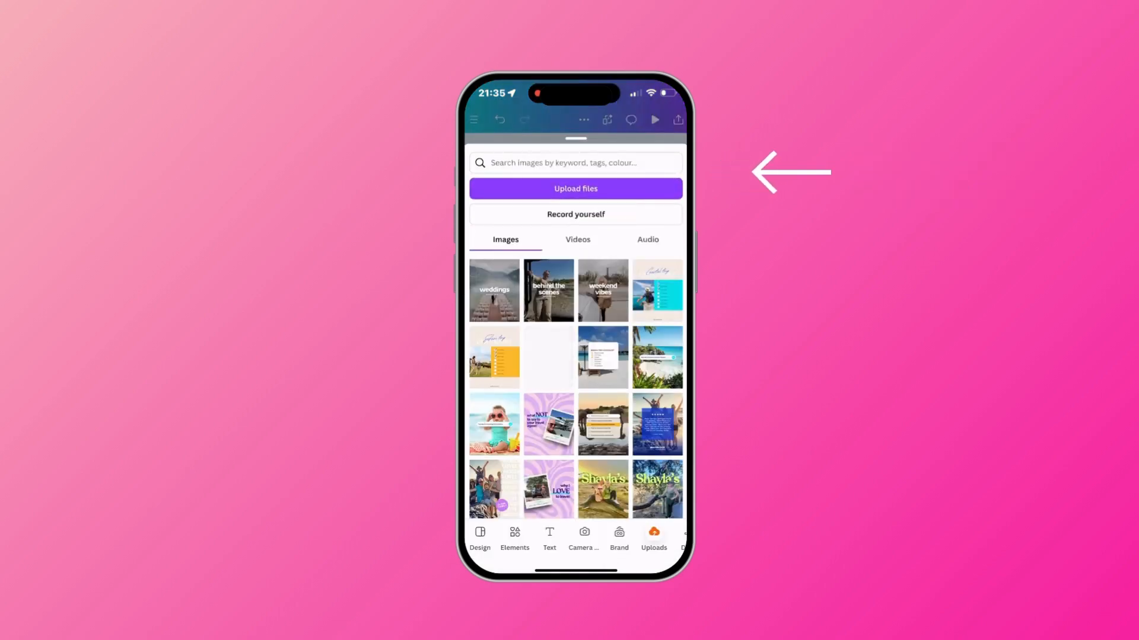
click(576, 189)
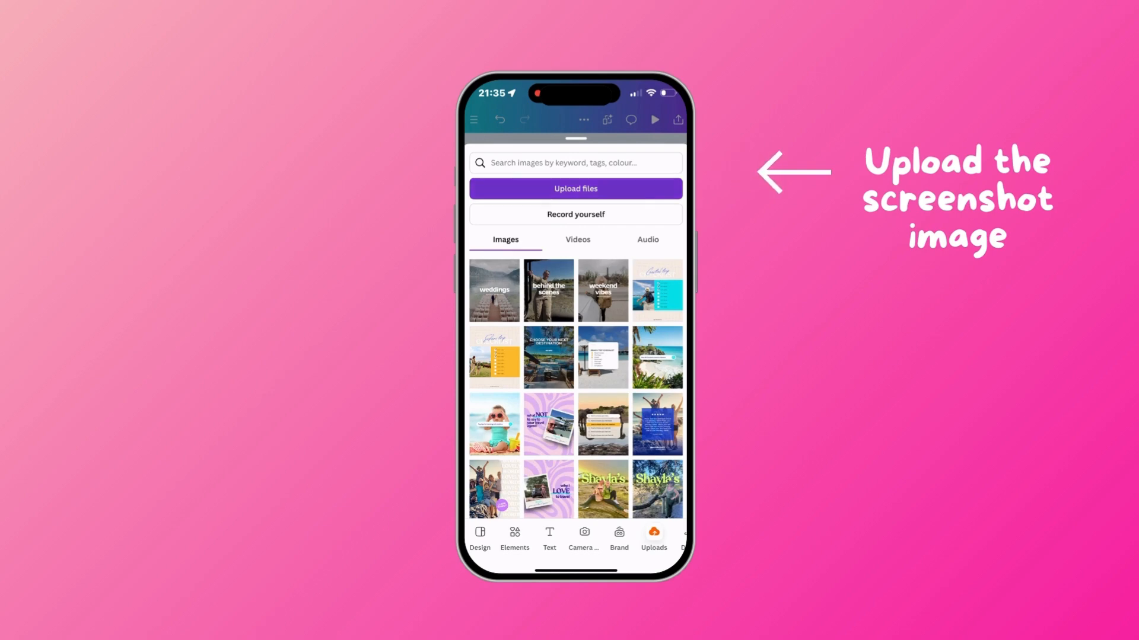
click(545, 222)
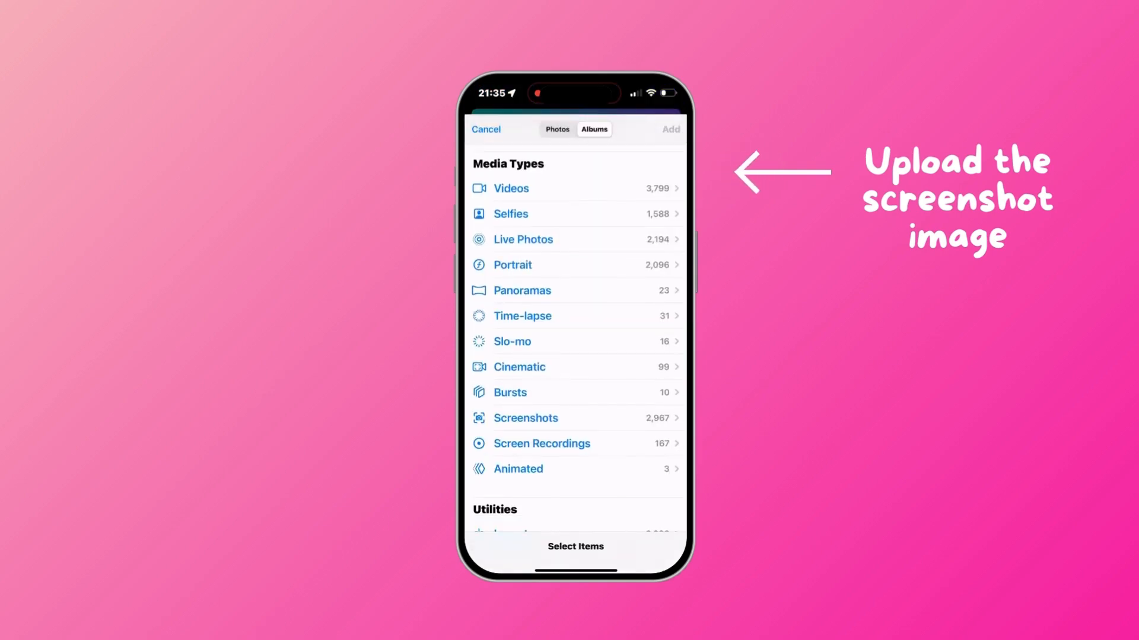
click(576, 182)
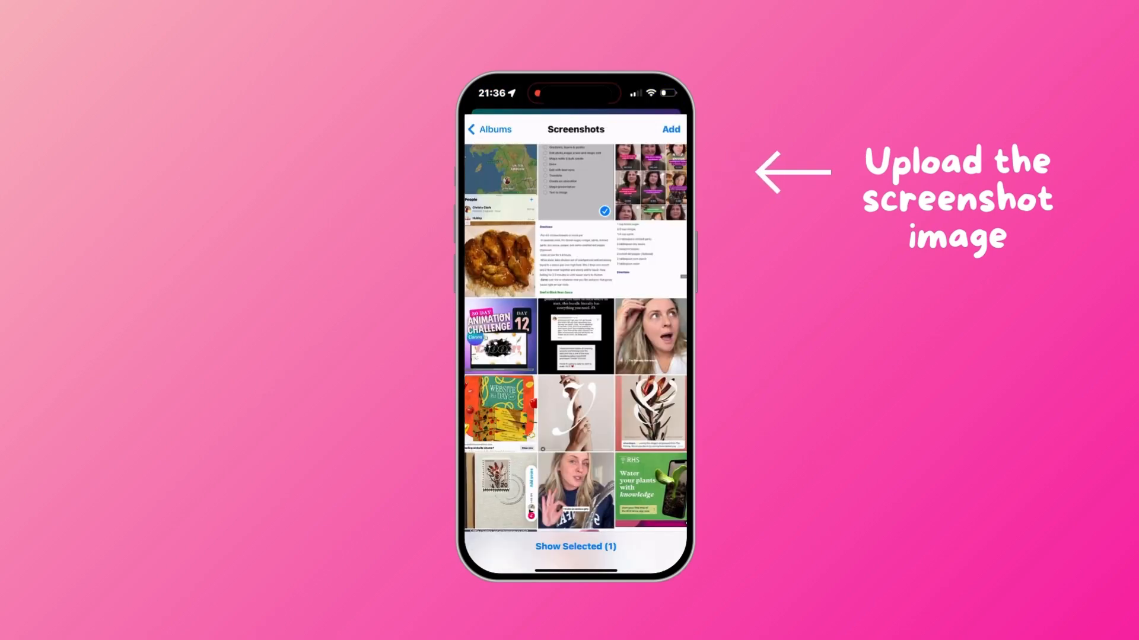
click(671, 130)
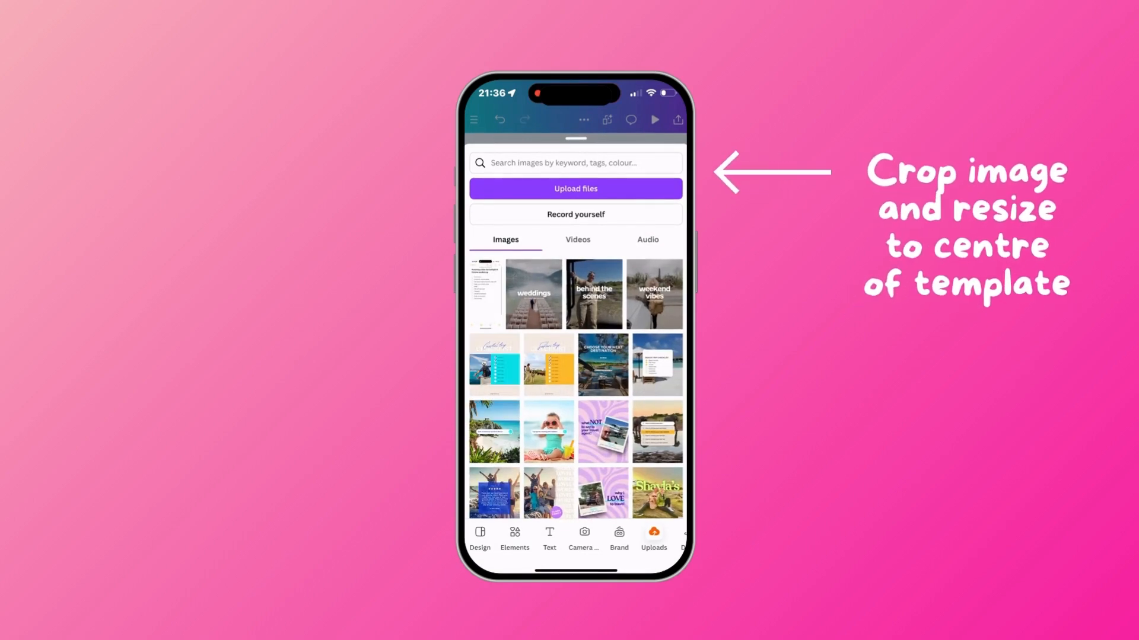
Place the uploaded note screenshot on the blank page, cropped just below the checklist and enlarged
click(485, 294)
drag(576, 418, 576, 415)
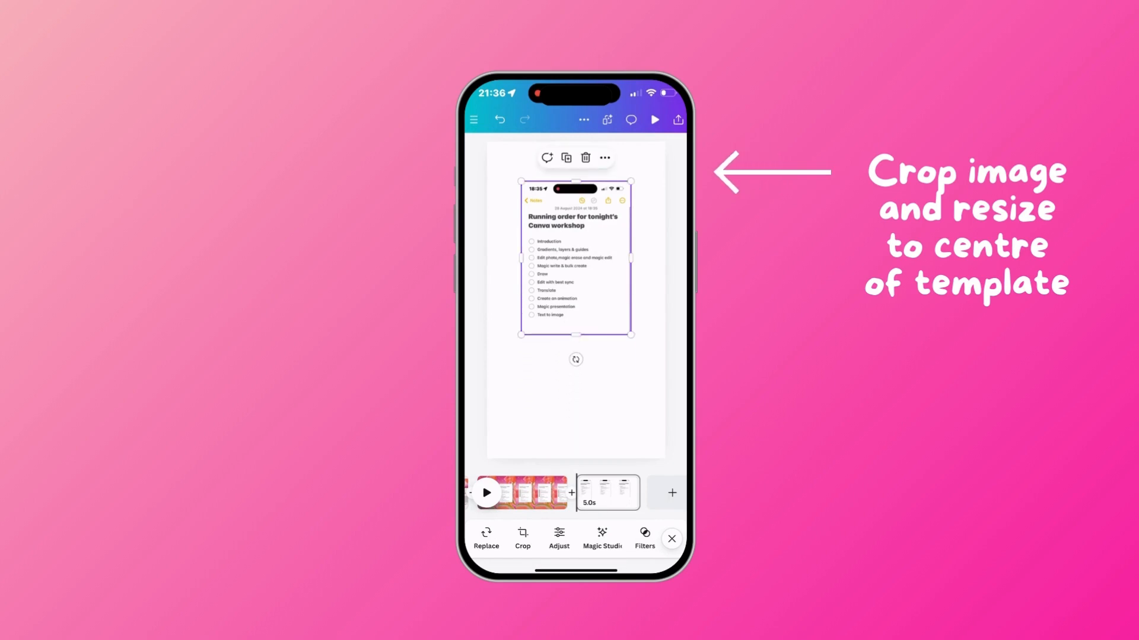
drag(521, 335, 502, 360)
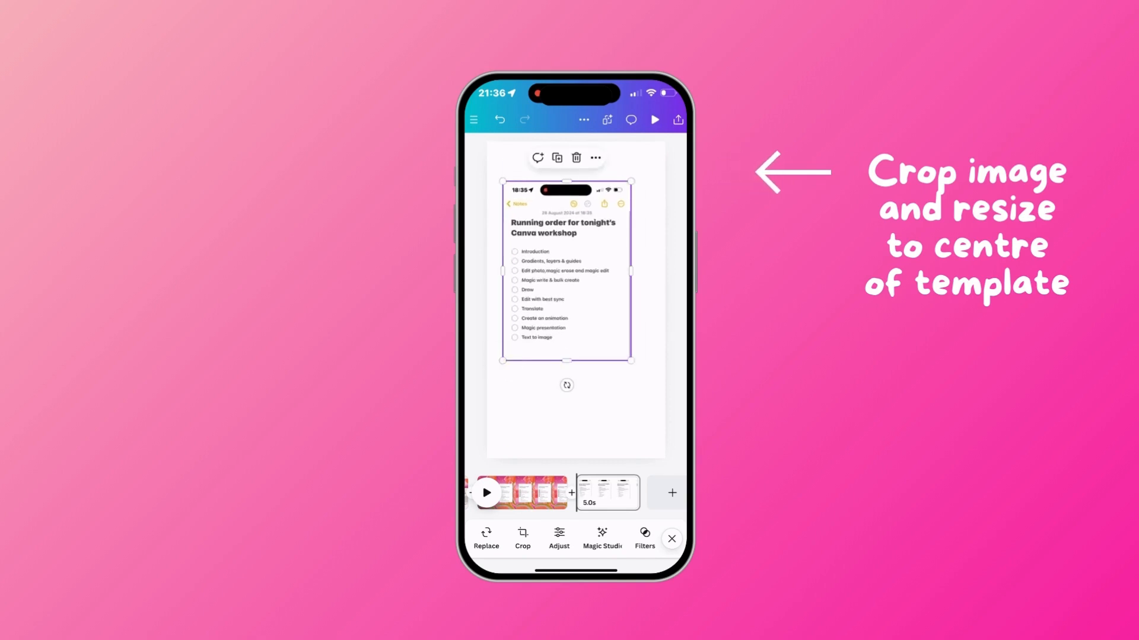
drag(566, 270, 575, 317)
Crop the phone status bar and the thin dark line at the right edge off the screenshot, and centre it on the page
drag(576, 231, 576, 244)
click(575, 184)
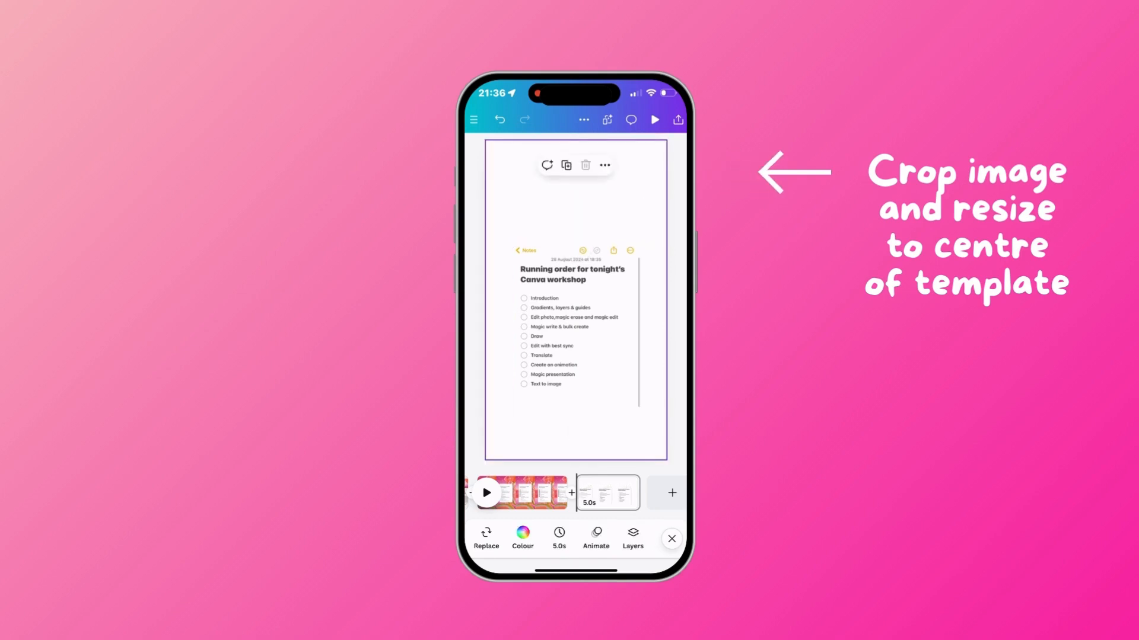
click(575, 326)
drag(640, 325, 575, 300)
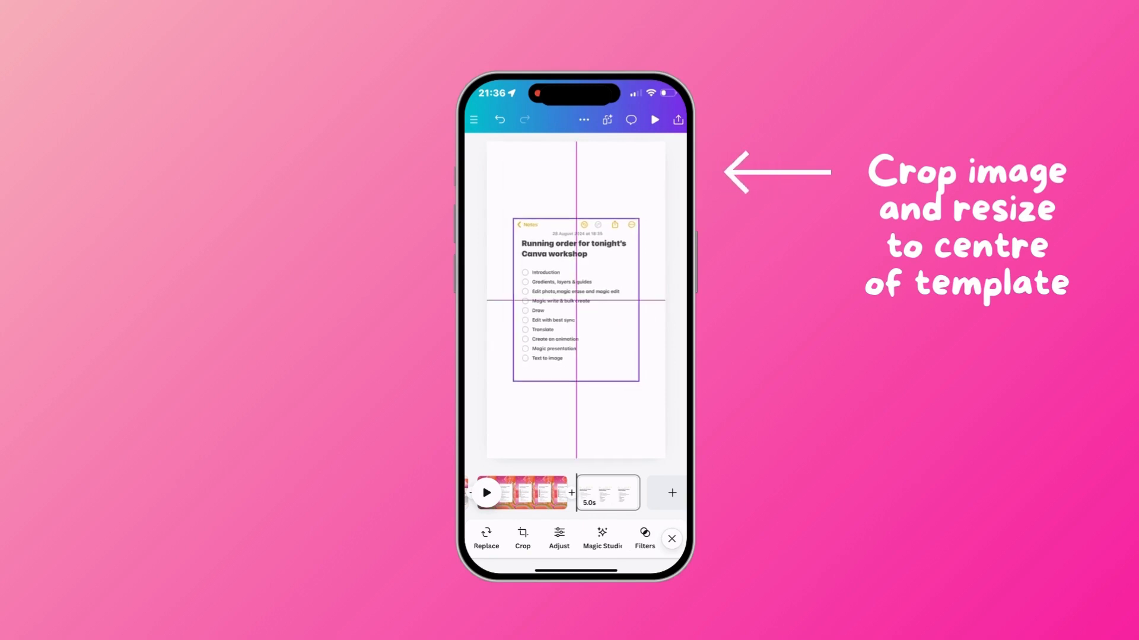
Set the page background behind the checklist screenshot to light salmon pink
click(575, 433)
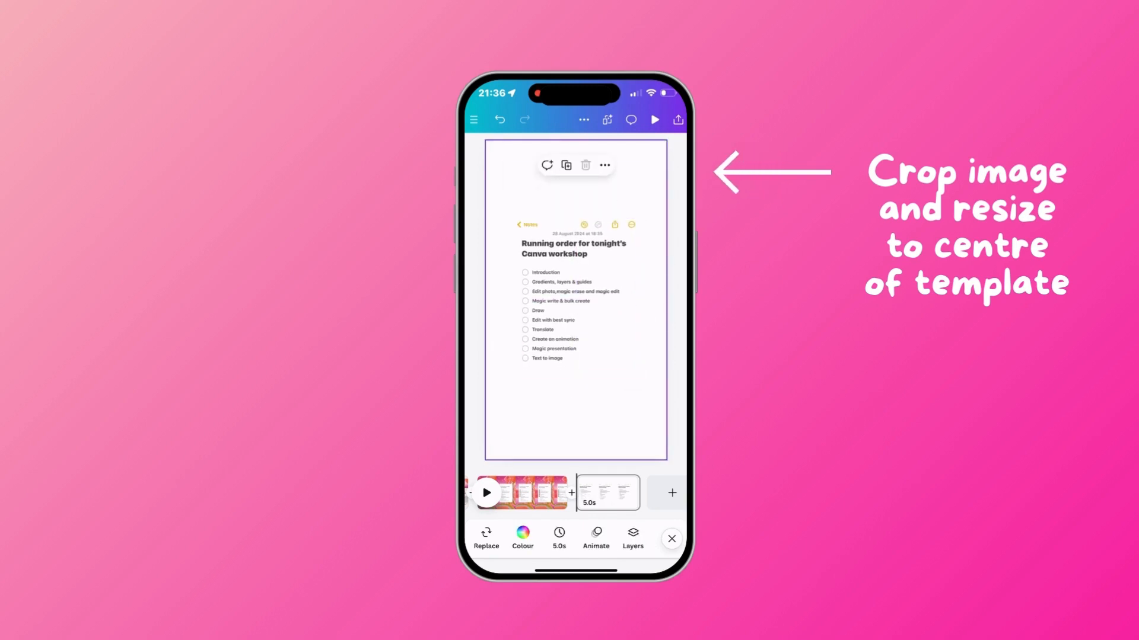
click(522, 538)
click(527, 502)
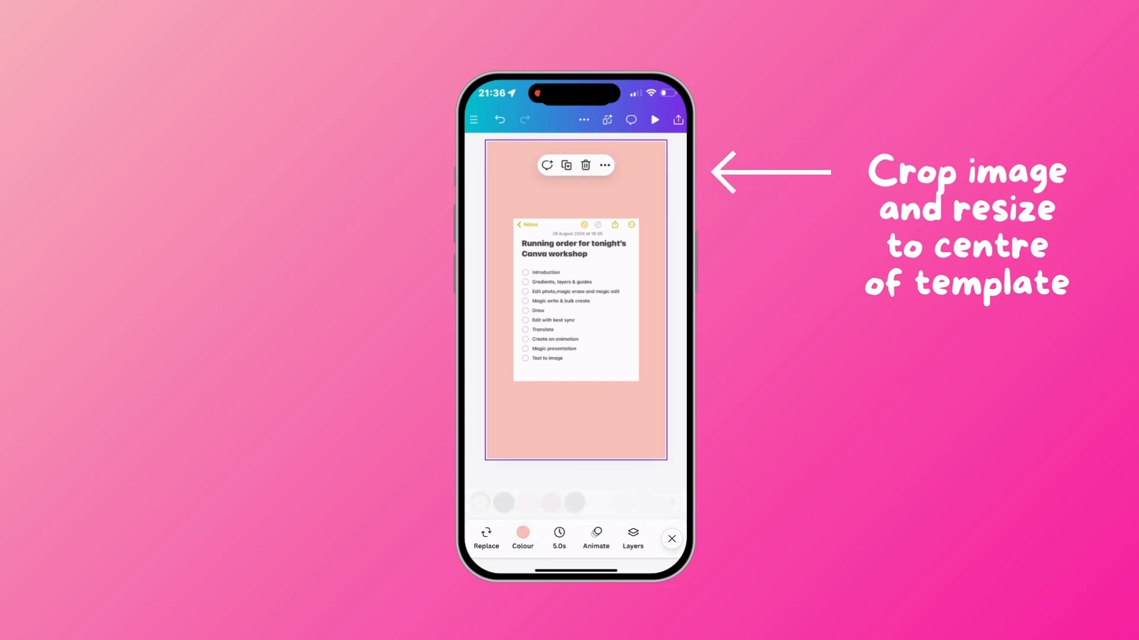